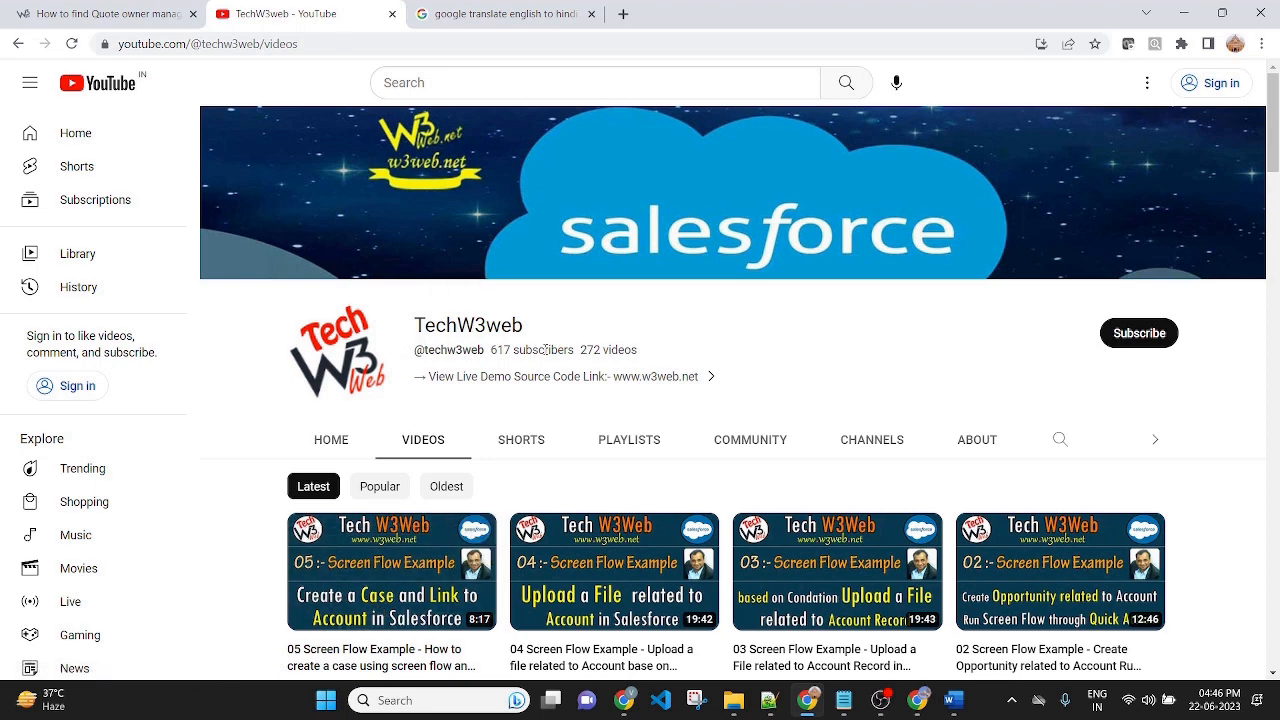
Review the task notes about using $Record and $Record__Prior in a record-triggered flow.
left_click(953, 700)
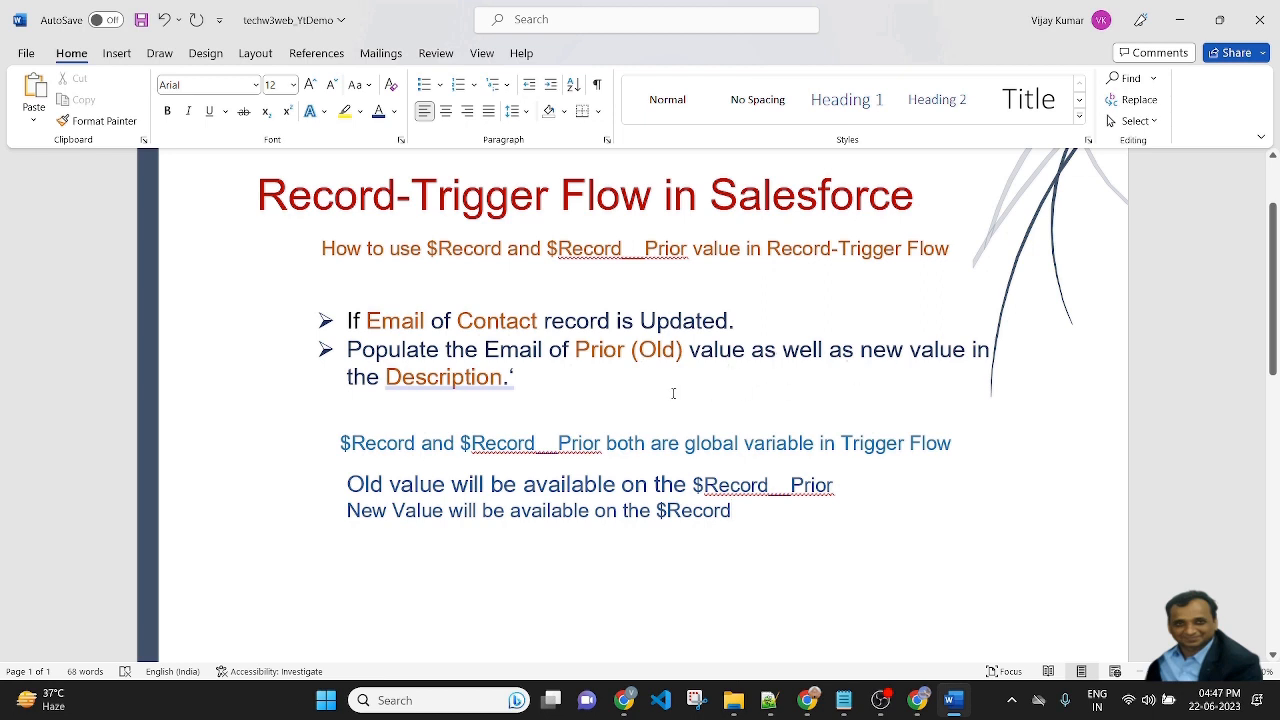
left_click(556, 381)
left_click(854, 483)
Back in the browser, start a new Record-Triggered Flow.
left_click(917, 700)
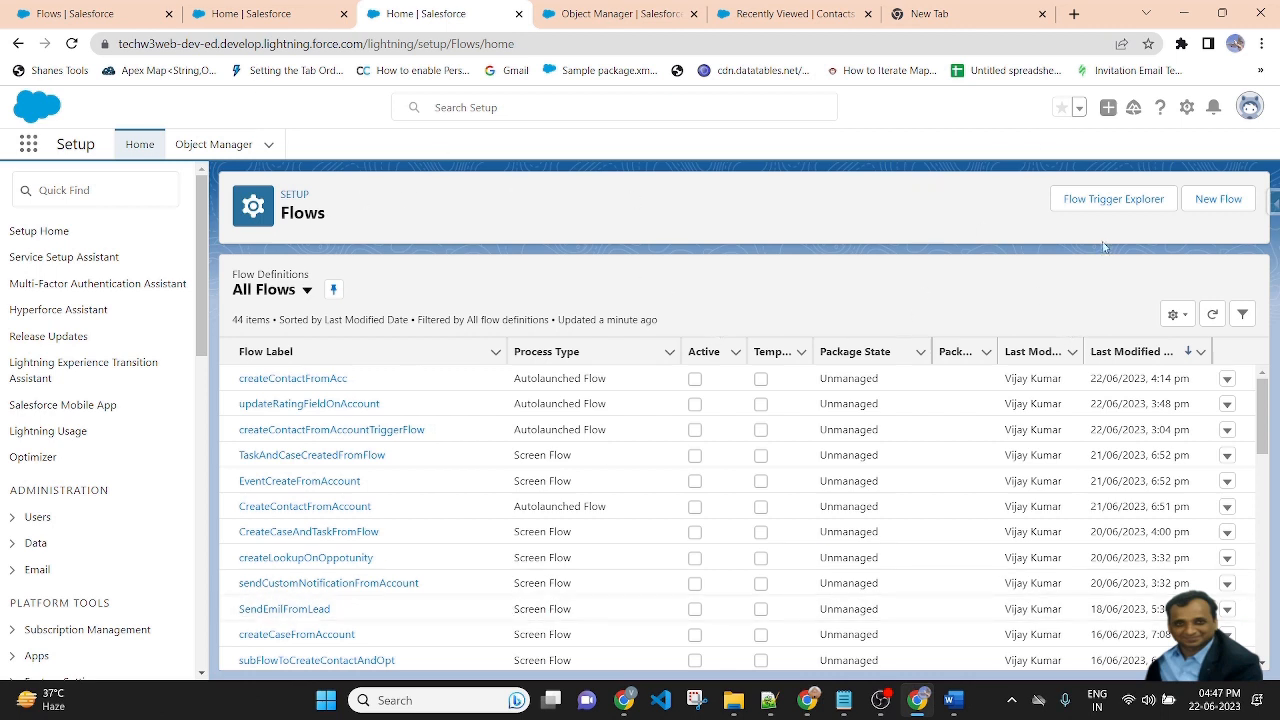
left_click(1216, 198)
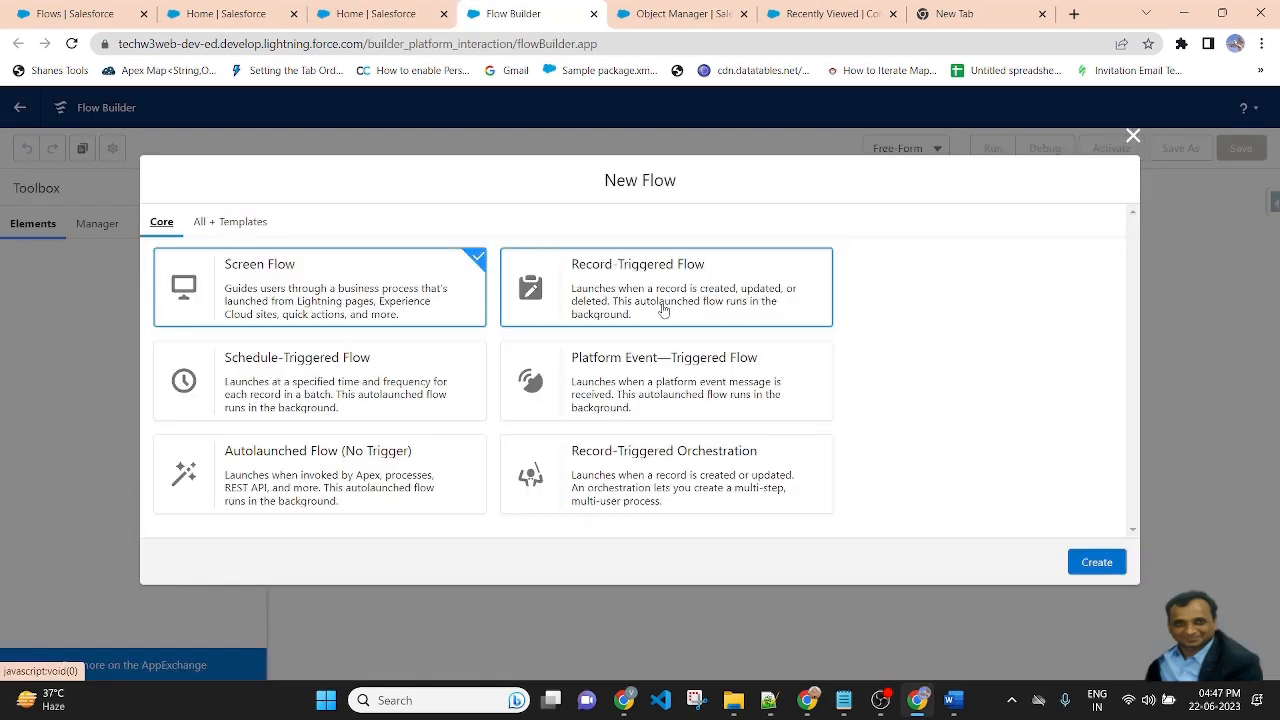
left_click(663, 310)
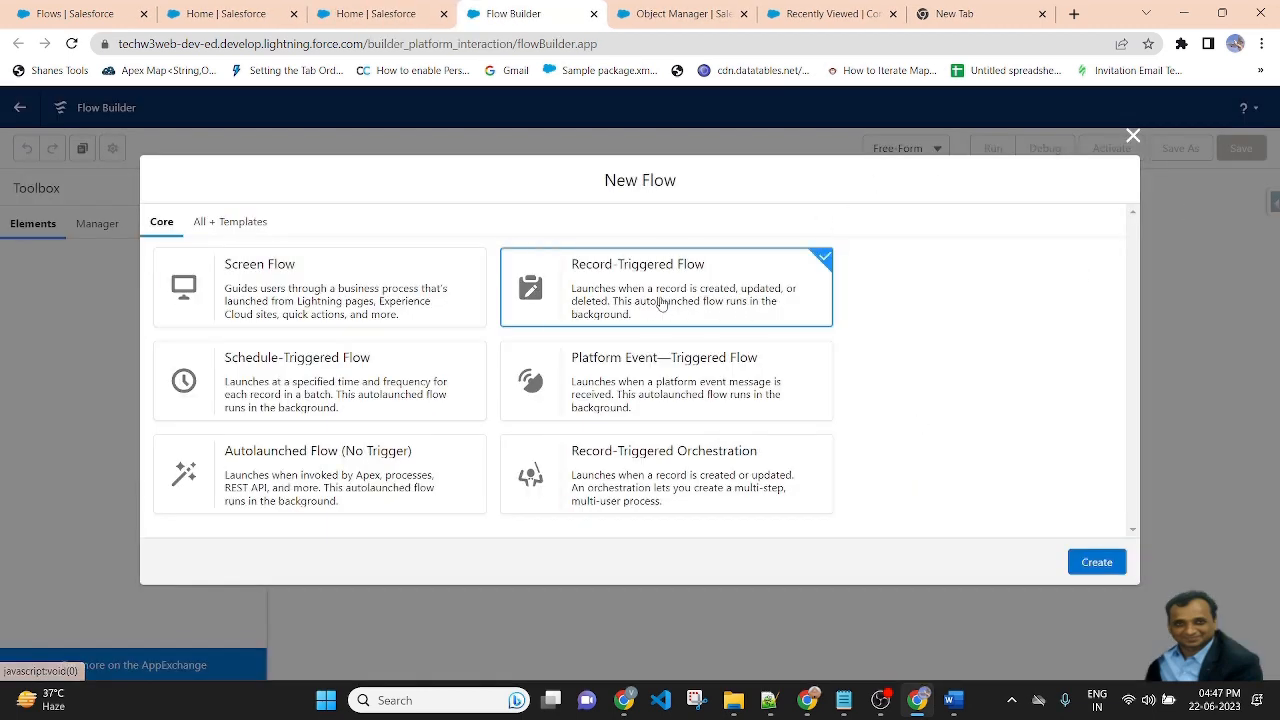
left_click(1097, 563)
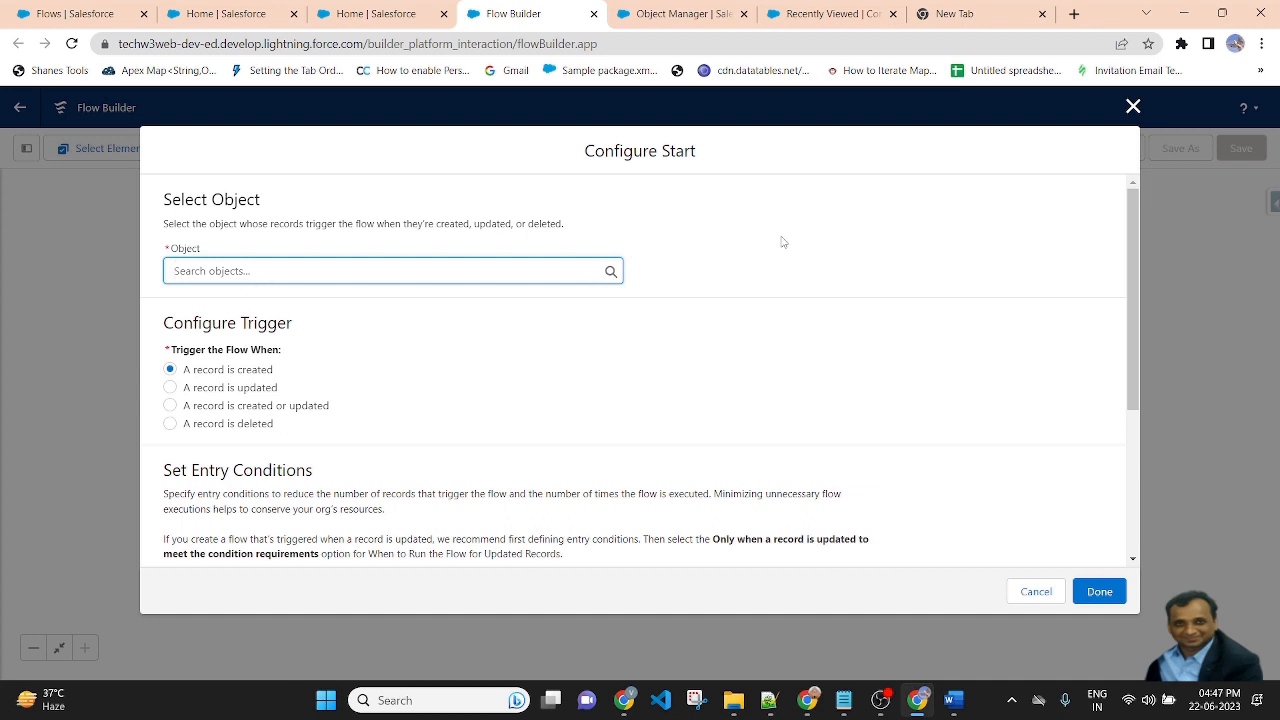
Set the triggering object to Contact and run the flow when a record is updated.
left_click(322, 262)
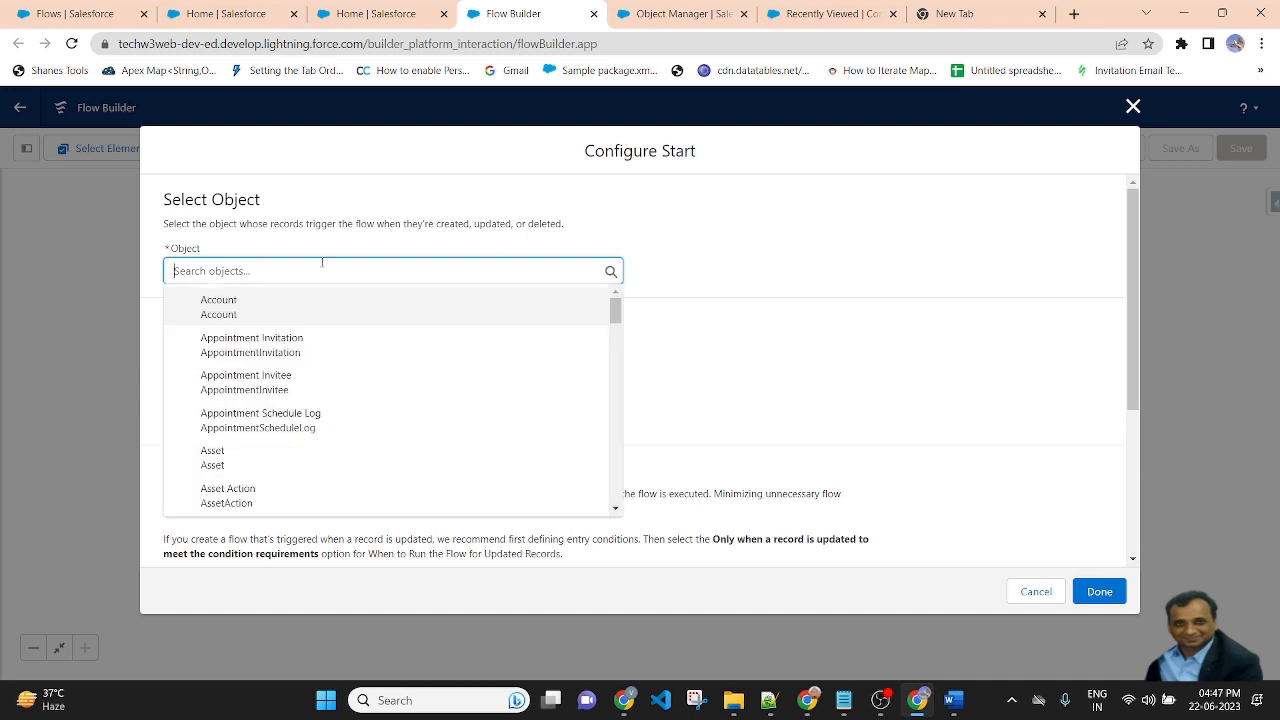
type("conta")
left_click(252, 304)
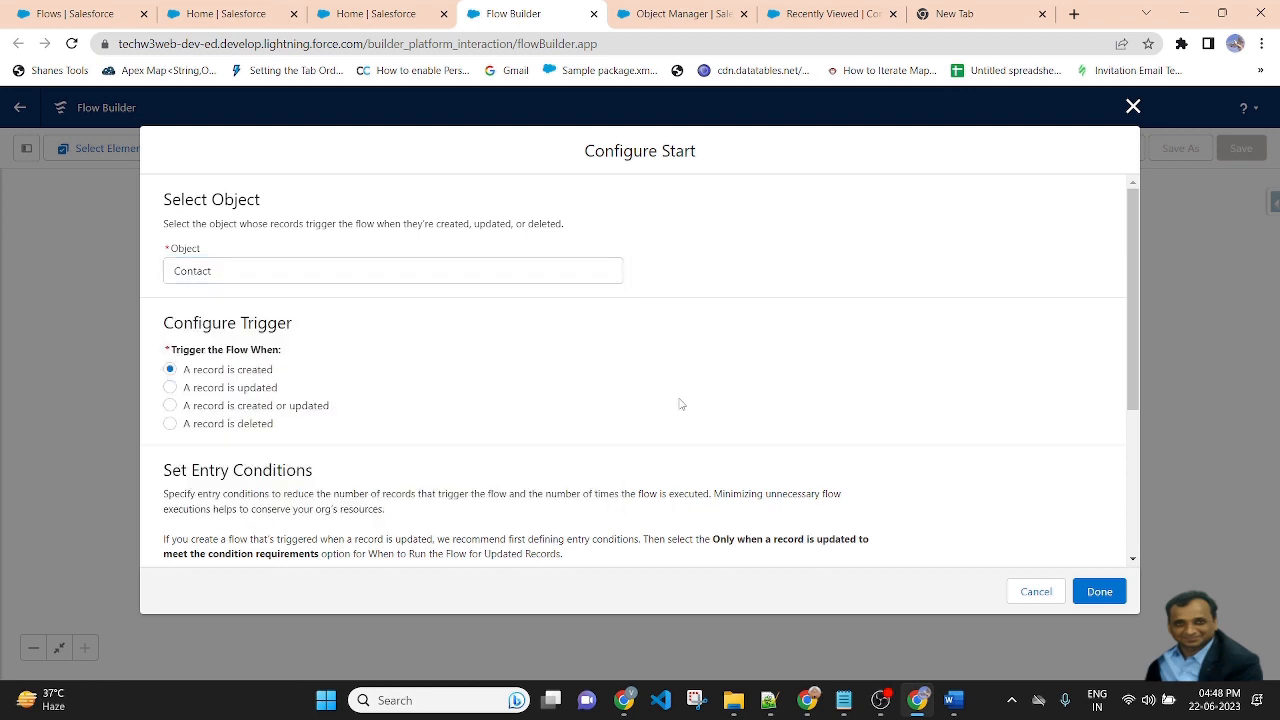
left_click(222, 392)
Optimize the flow for Fast Field Updates and finish configuring the start.
scroll(690, 394, "down", 3)
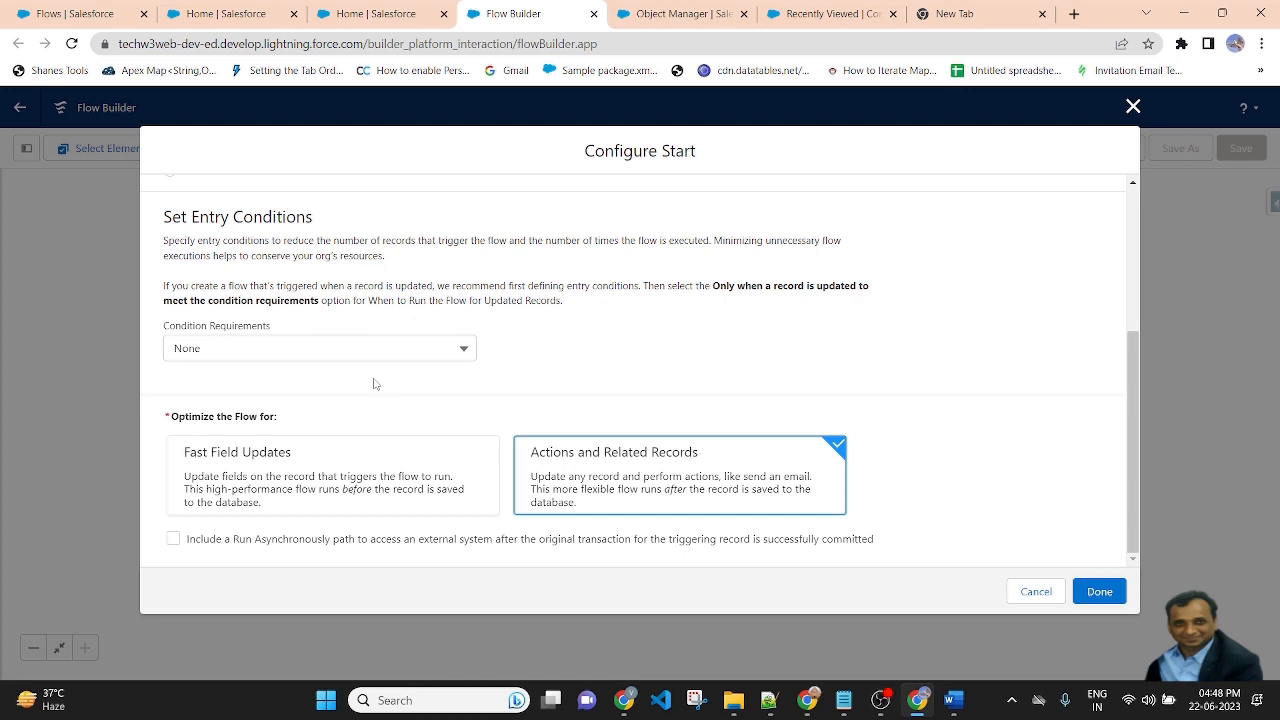
left_click(230, 478)
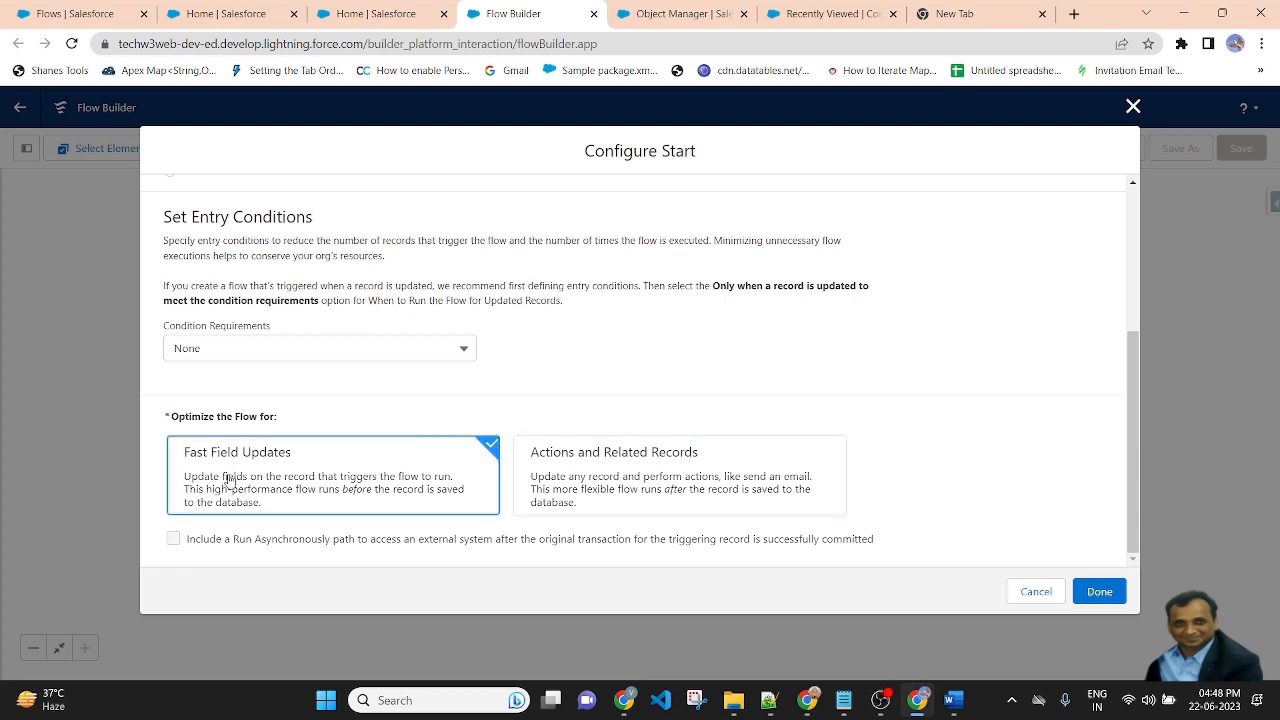
left_click(1099, 600)
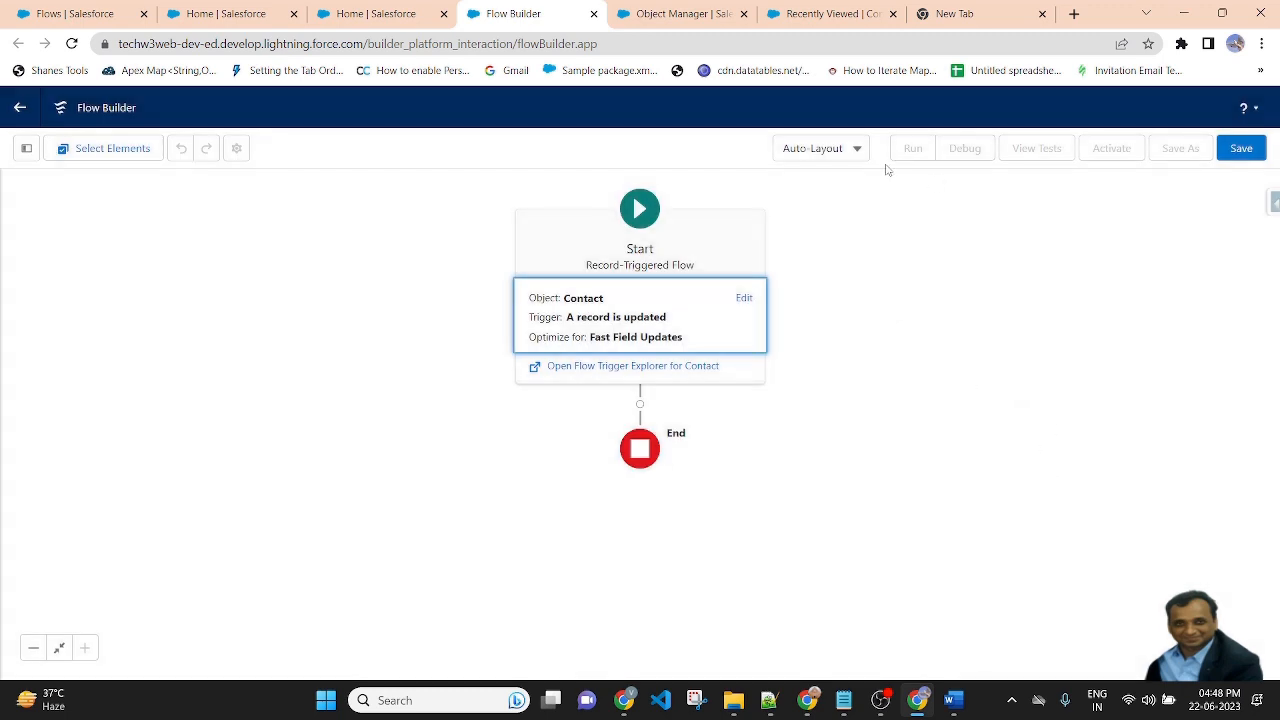
Switch the canvas layout to Free-Form.
left_click(857, 150)
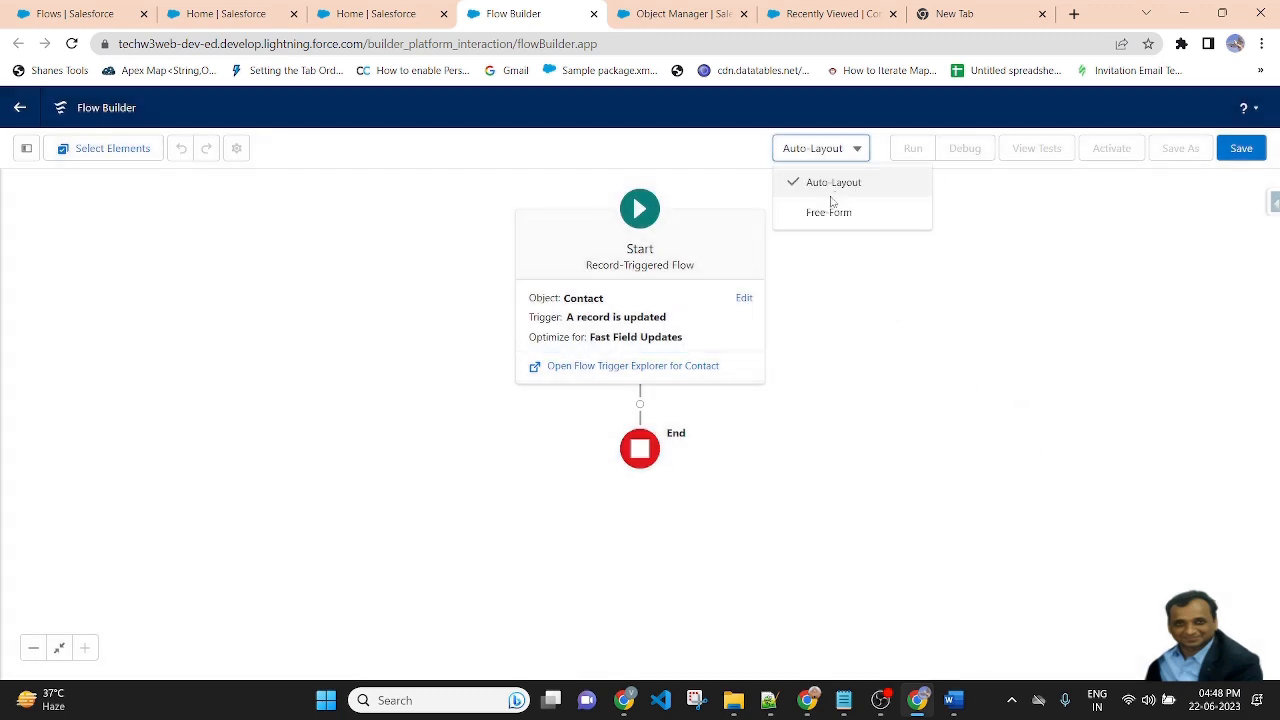
left_click(828, 208)
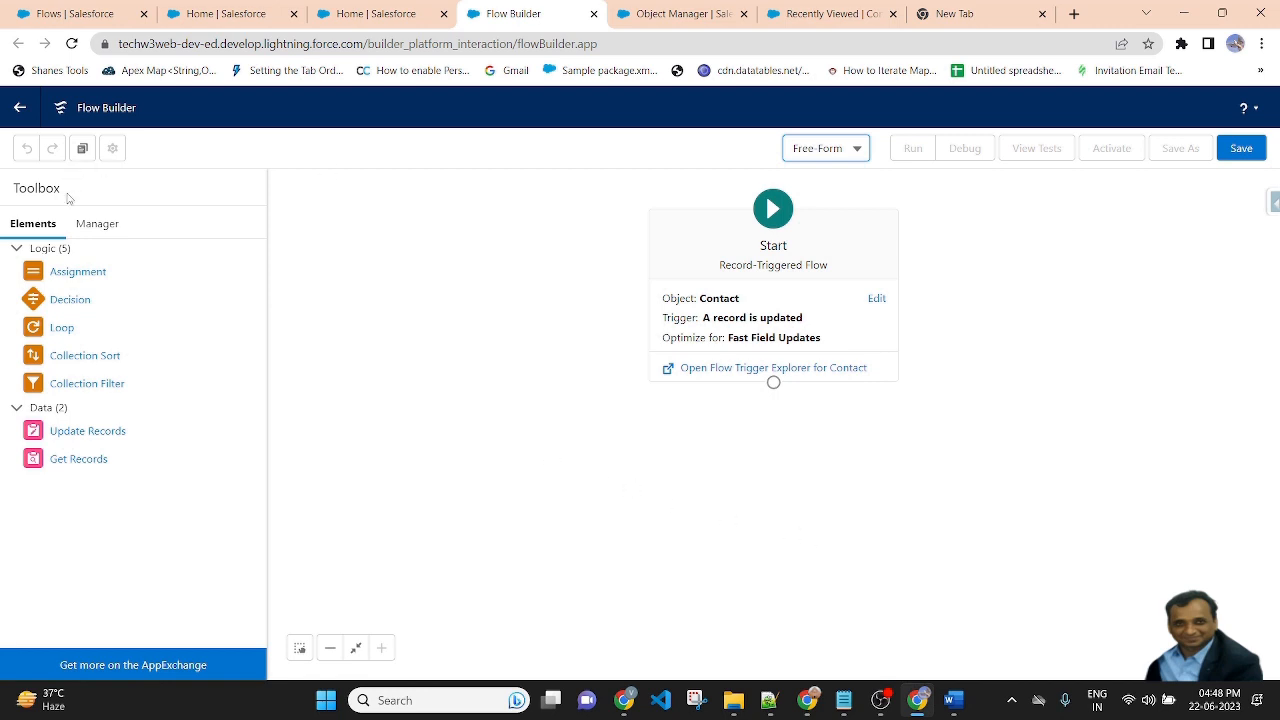
Create a new Text Template resource with the API name descriptionVal.
left_click(96, 224)
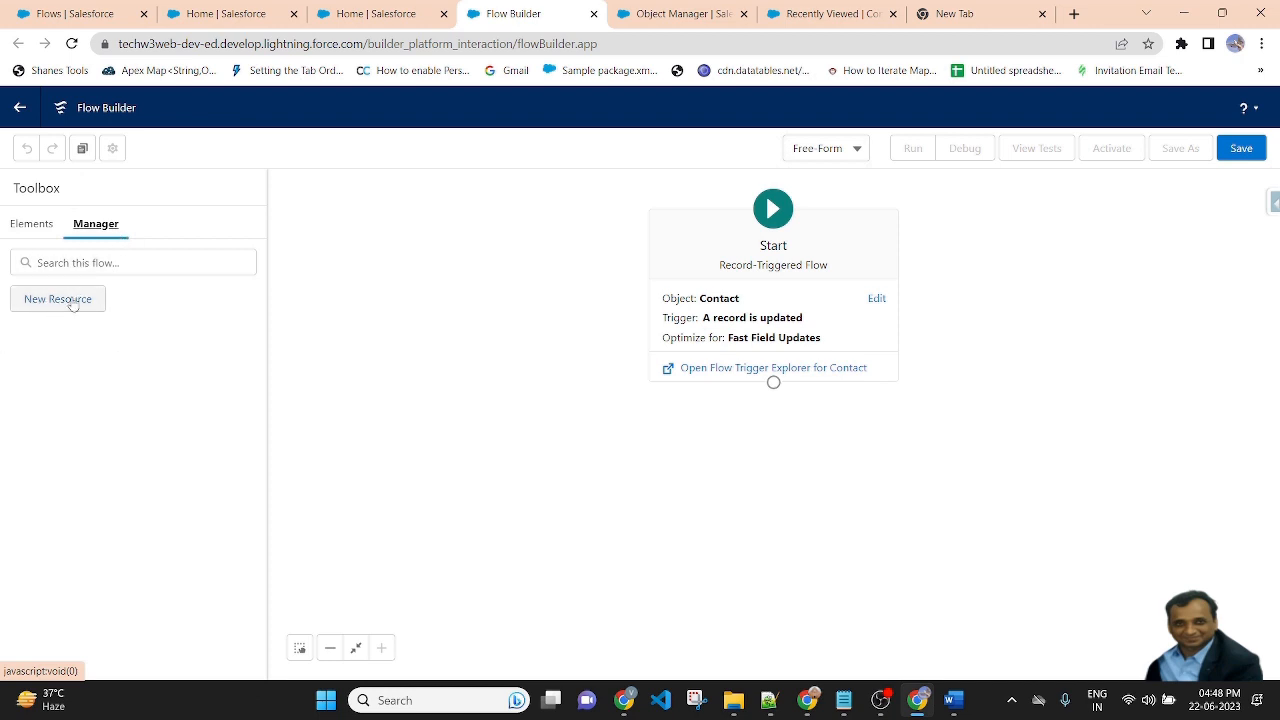
left_click(60, 300)
left_click(467, 316)
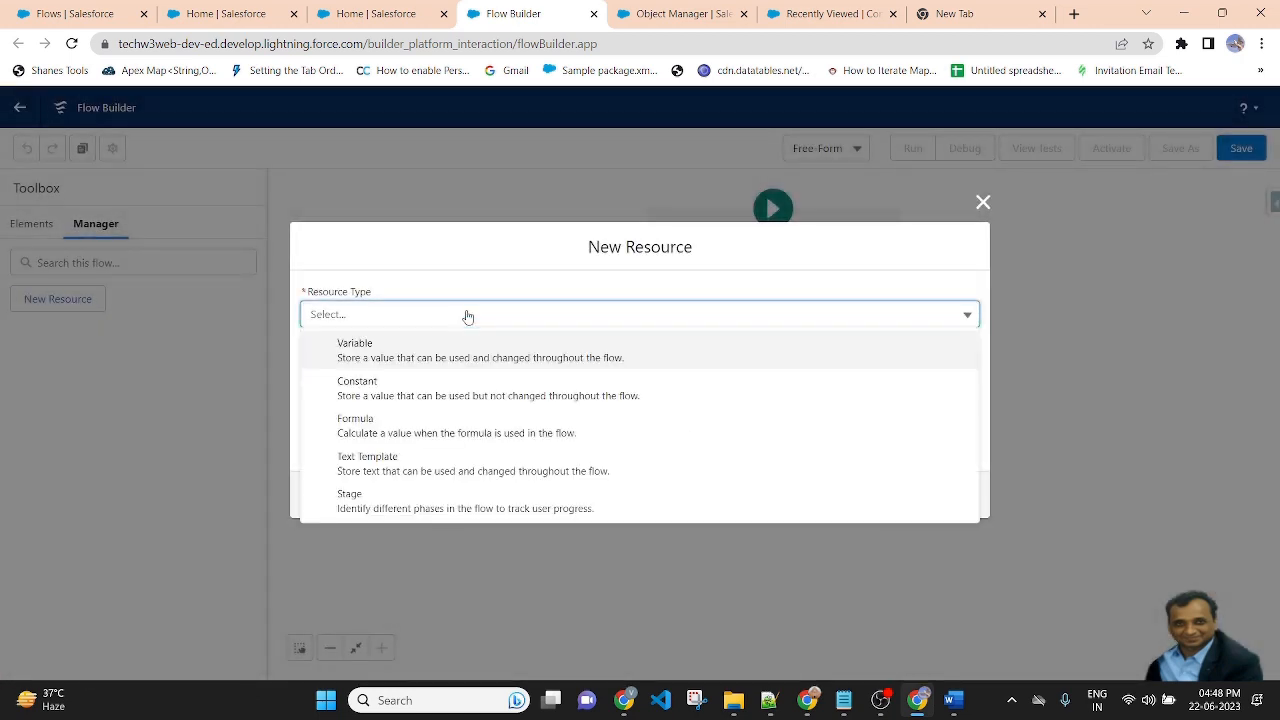
left_click(396, 464)
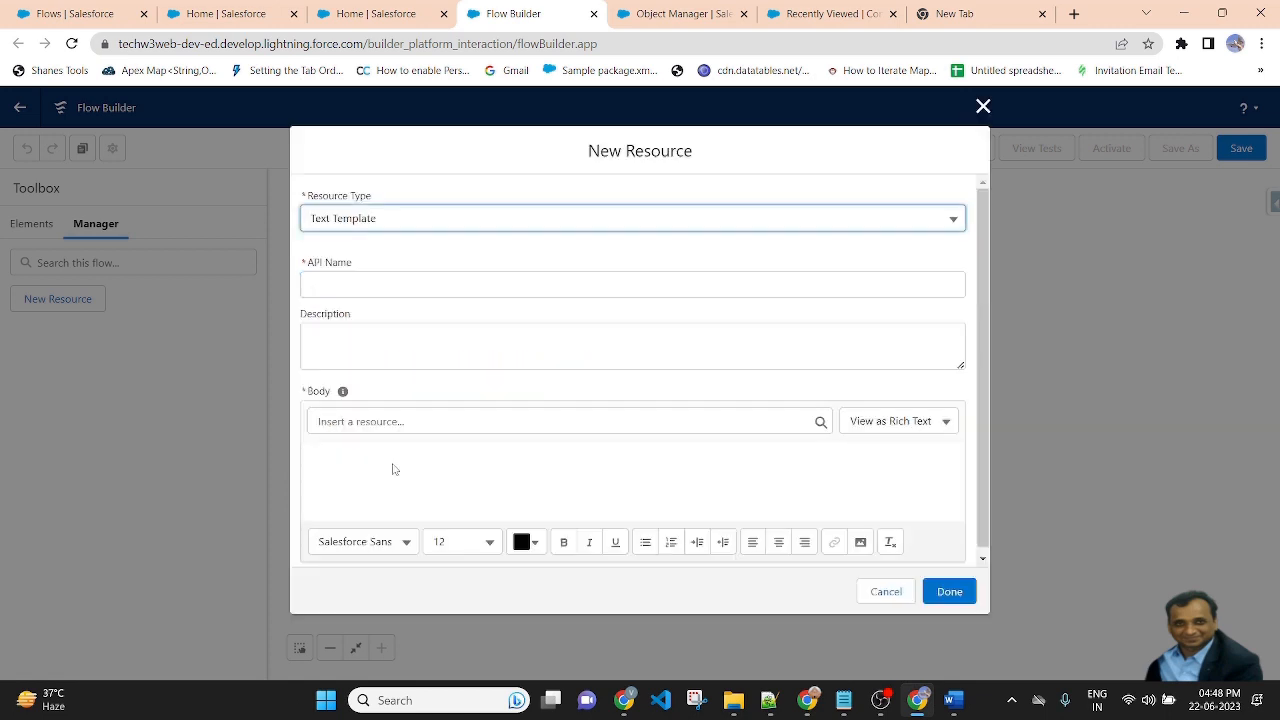
left_click(423, 287)
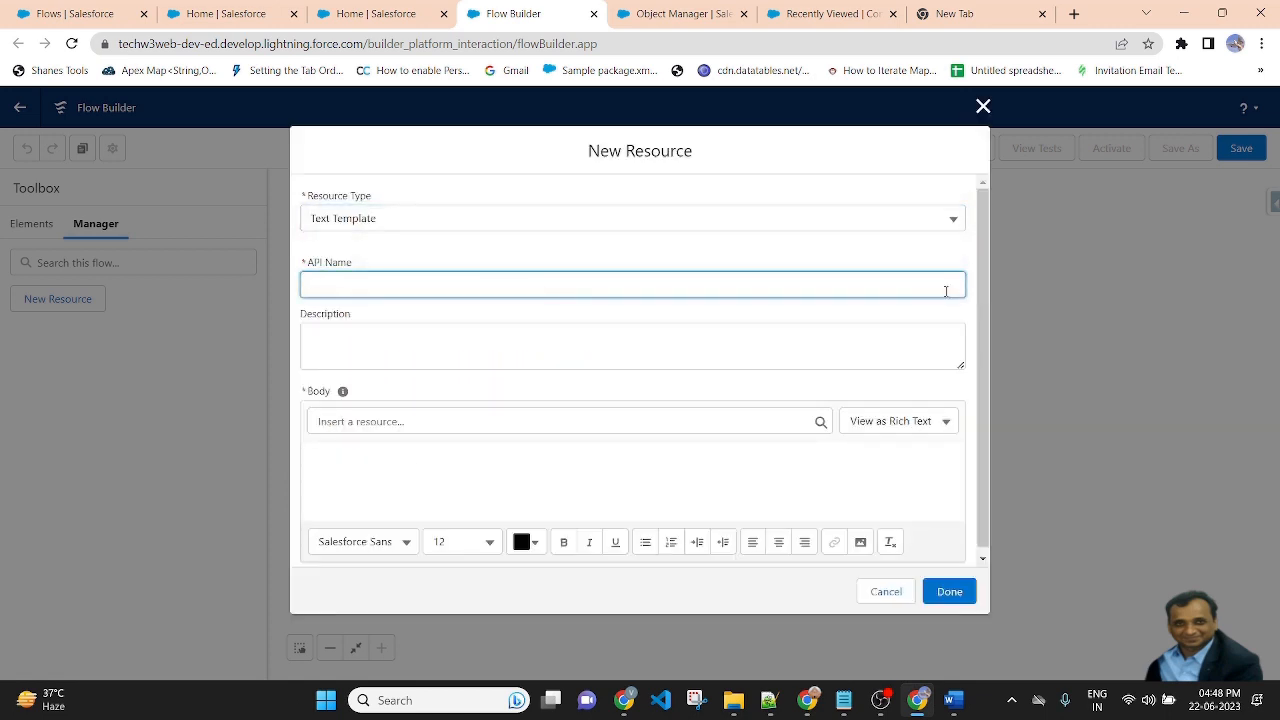
type("descriptionVa")
left_click(534, 244)
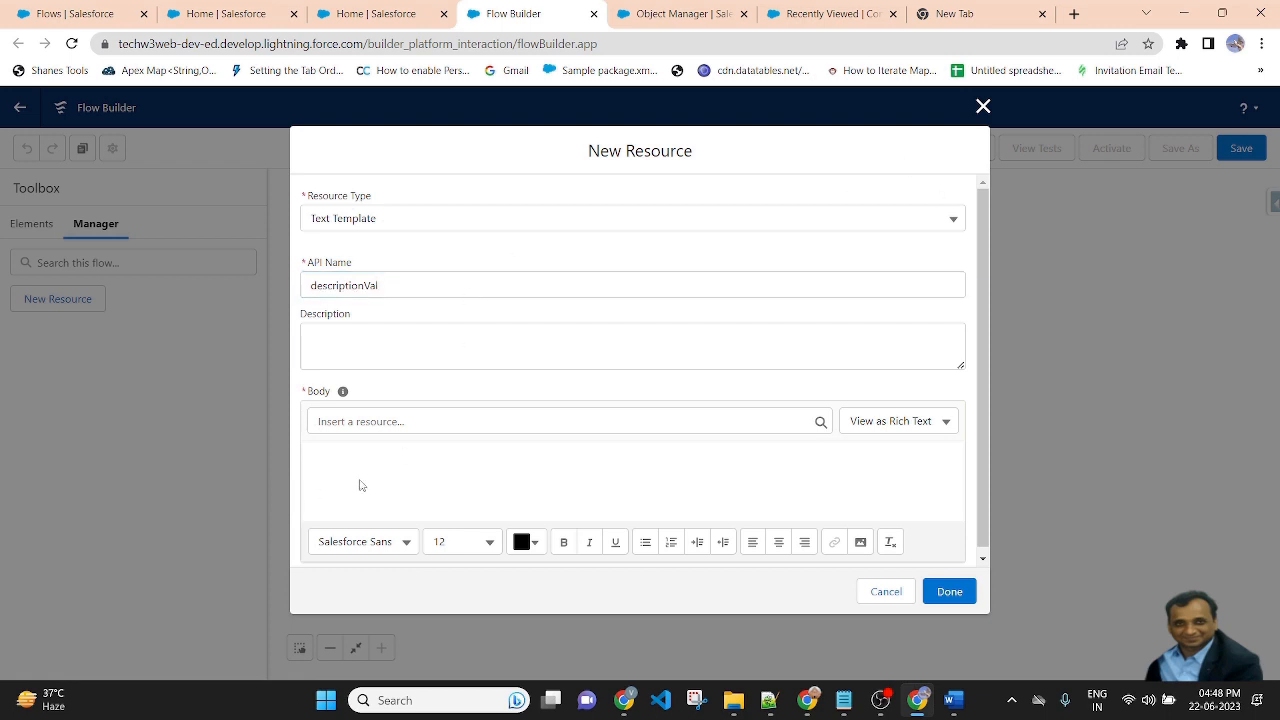
Switch the template body to plain text and enter the lines "Old Email Of Contact:-" and "New Email Of Contact:-".
left_click(948, 424)
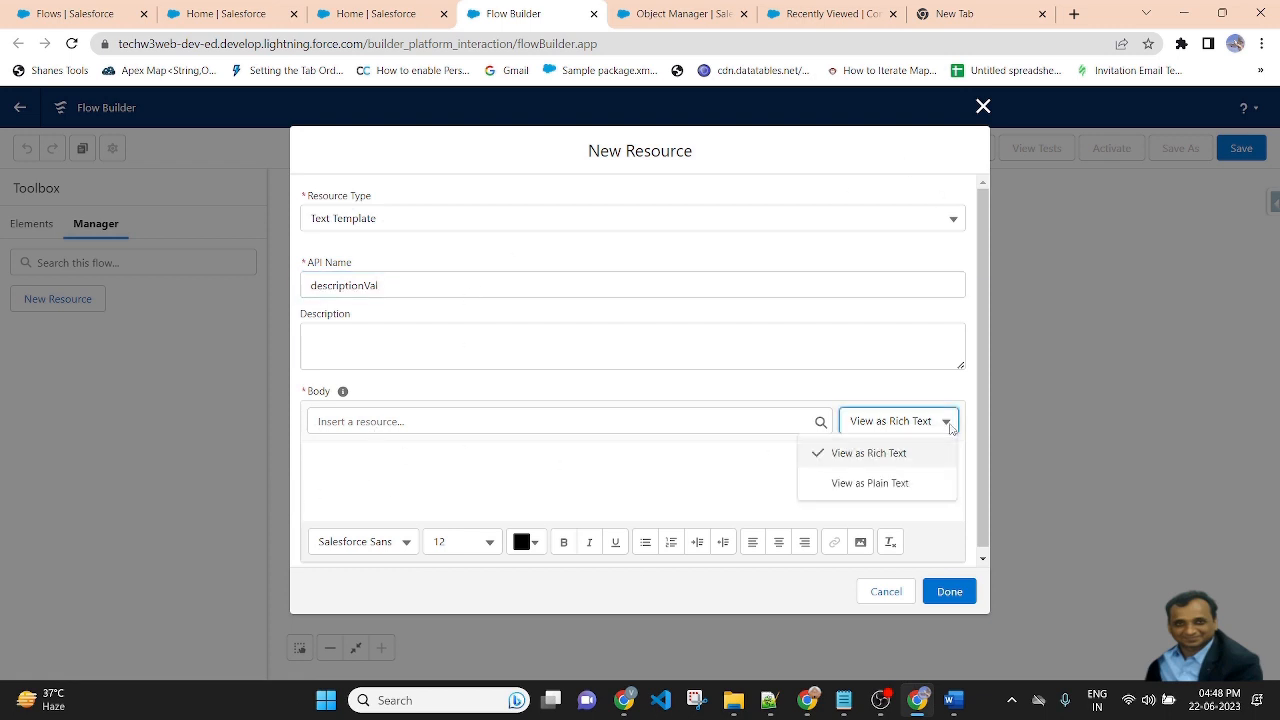
left_click(869, 483)
left_click(396, 492)
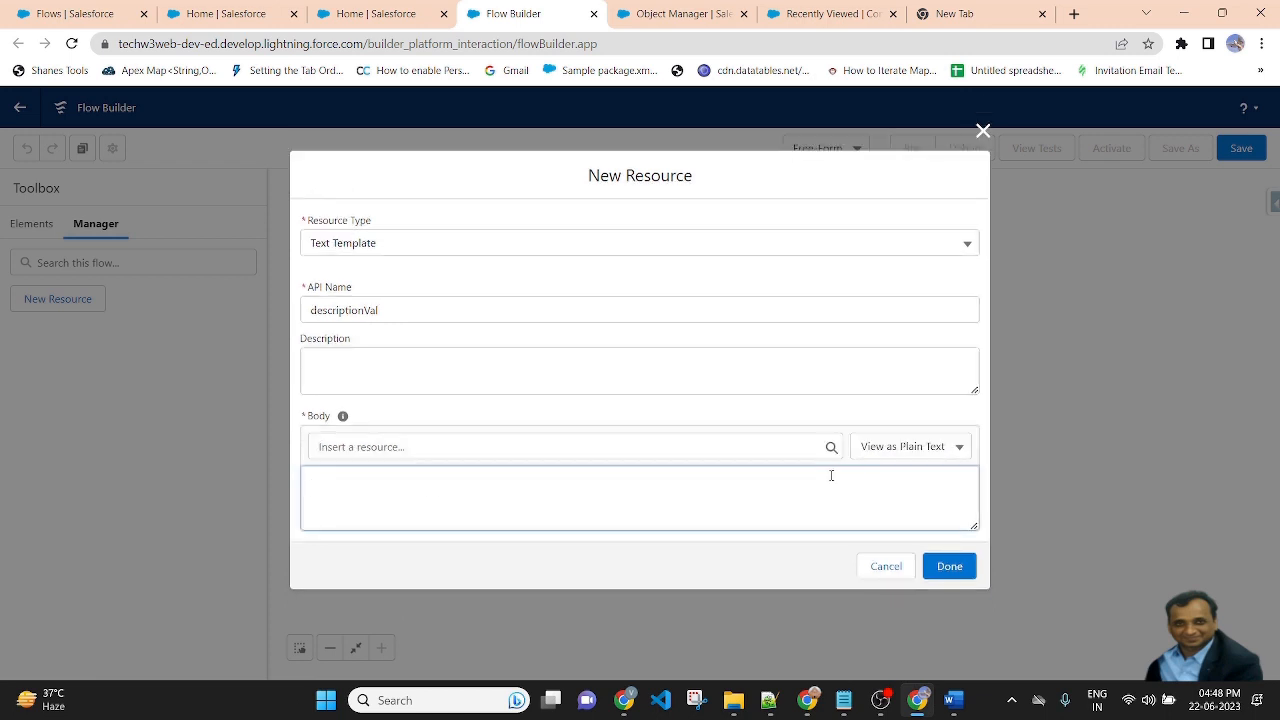
type("Ol")
type("d ")
type("Email O")
type("f Contact: ")
type("New Emai")
type("l Of")
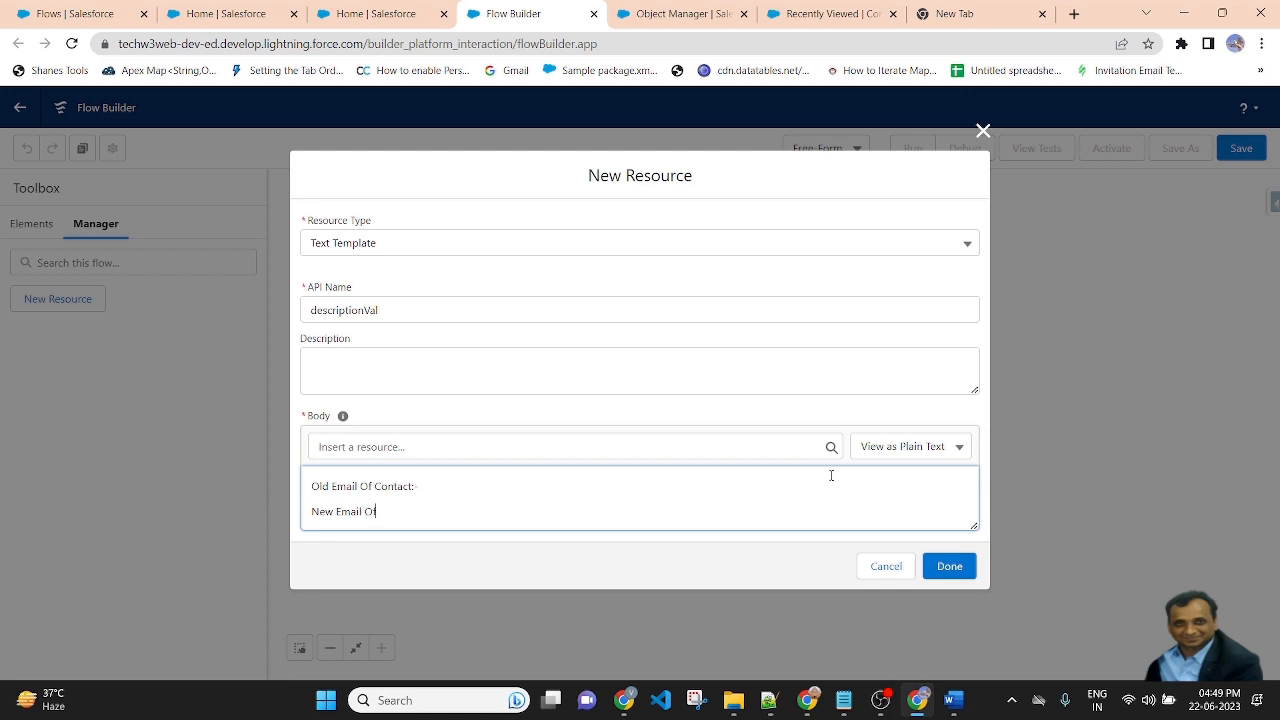
type(" Conta")
key("BackSpace")
key("BackSpace")
type("tact:-")
Insert the $Record__Prior Email field into the template body.
left_click(431, 442)
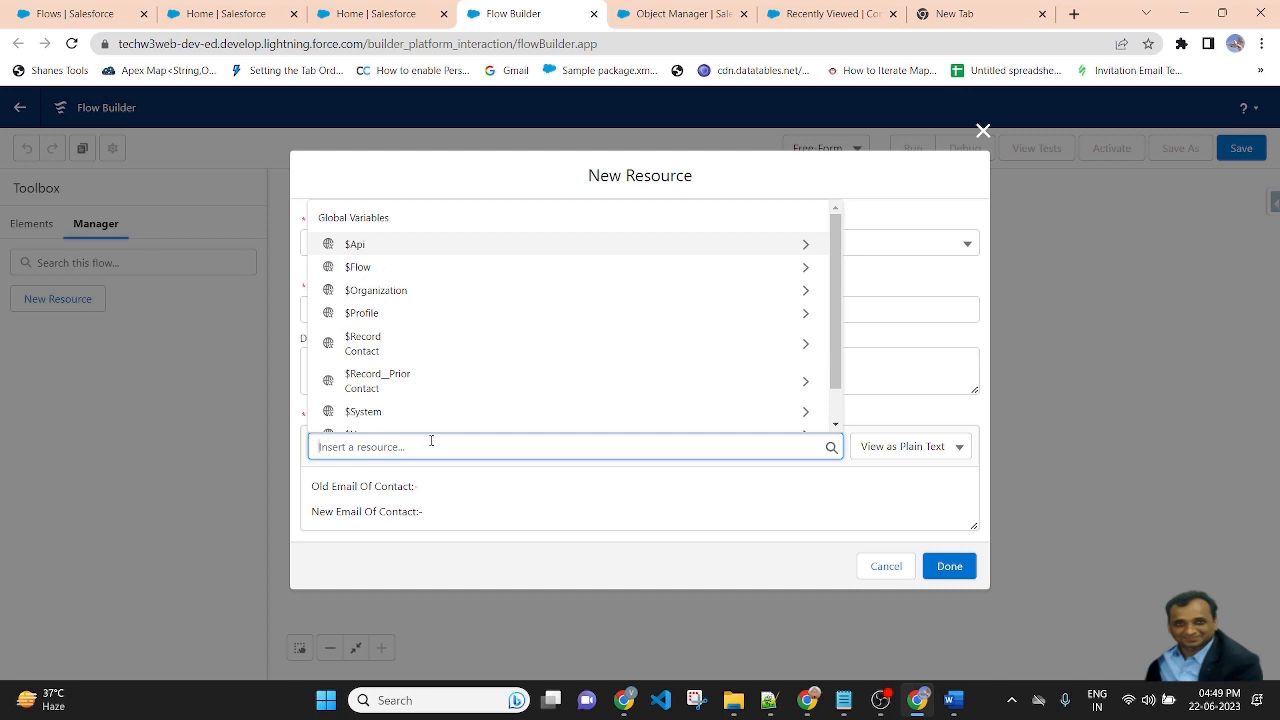
type("$")
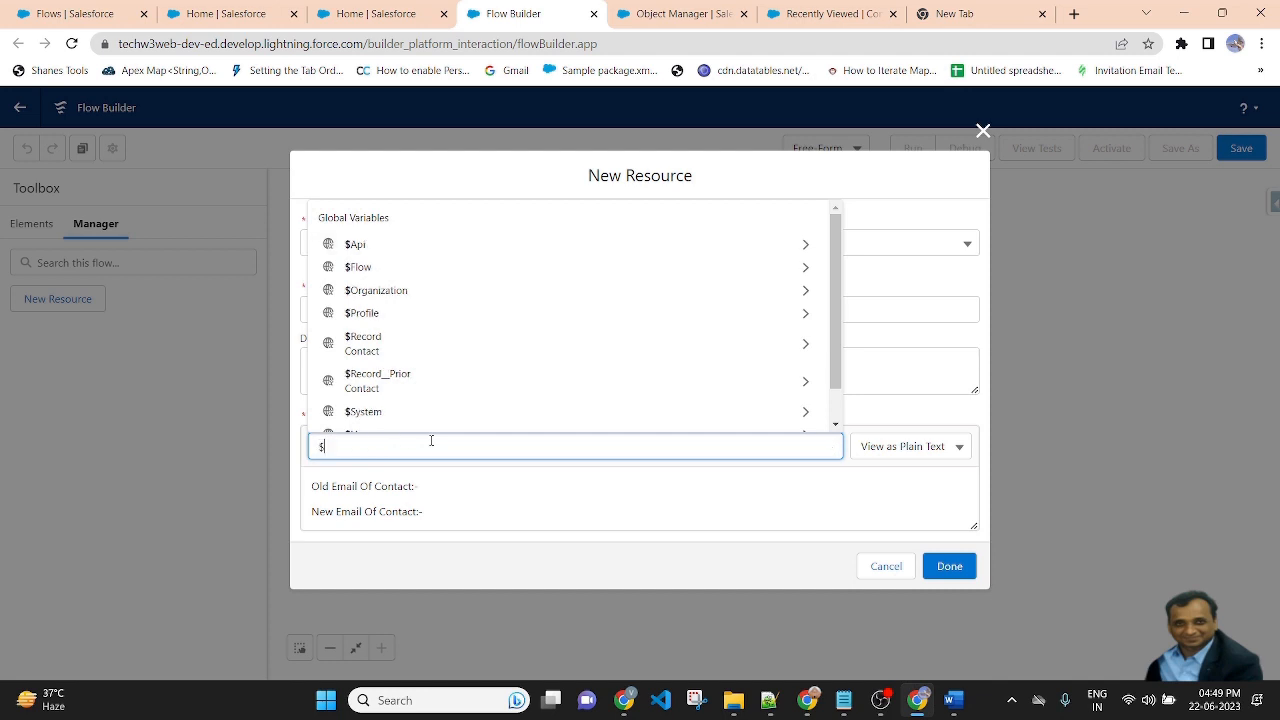
type("us")
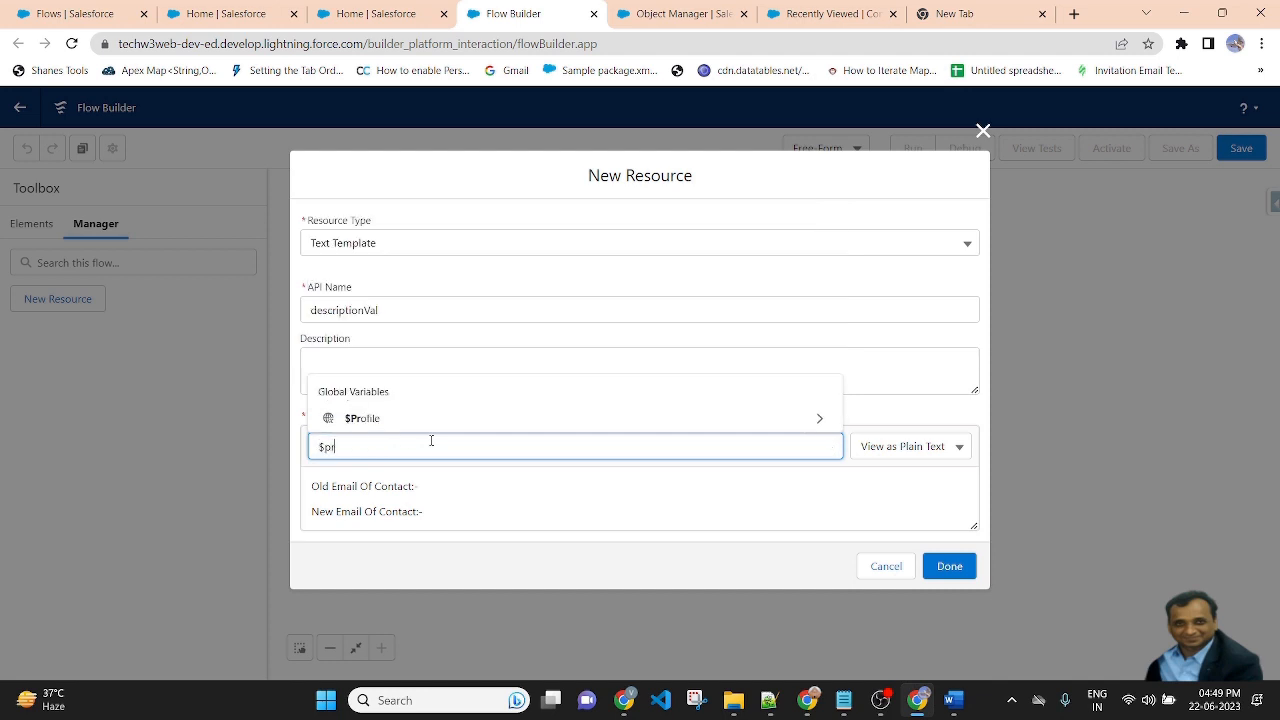
key("BackSpace")
key("BackSpace")
type("re")
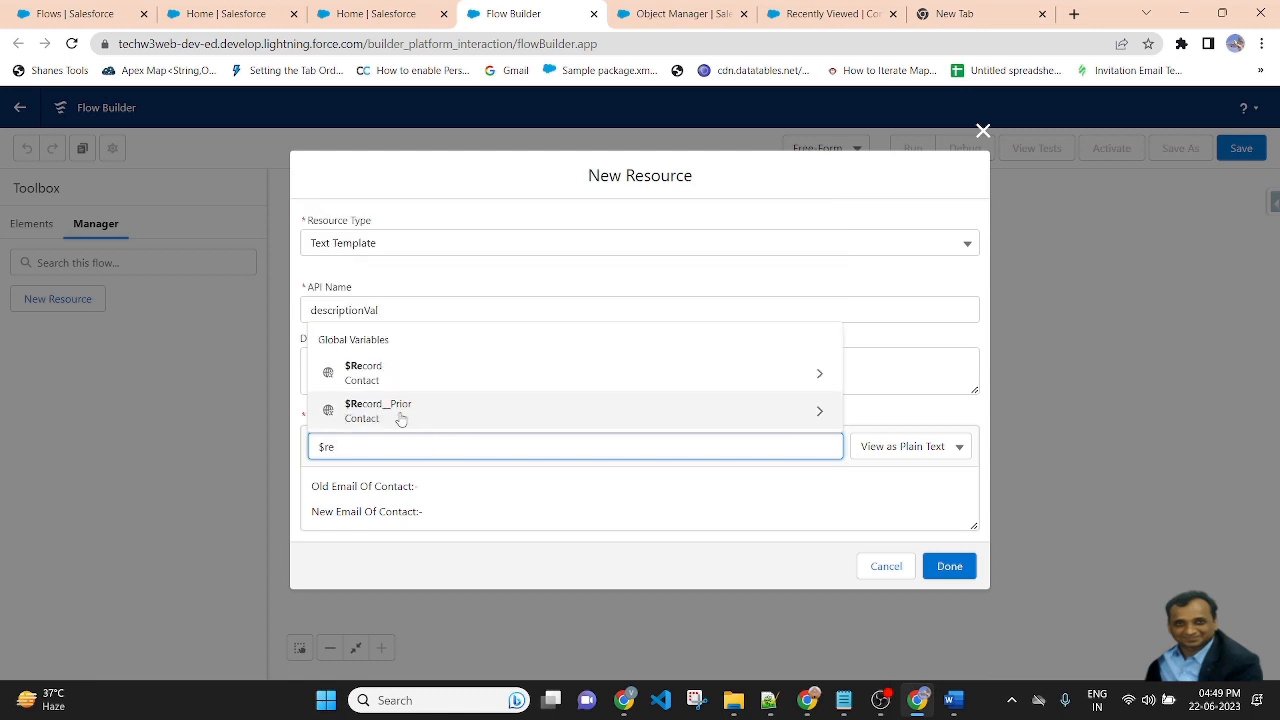
left_click(400, 411)
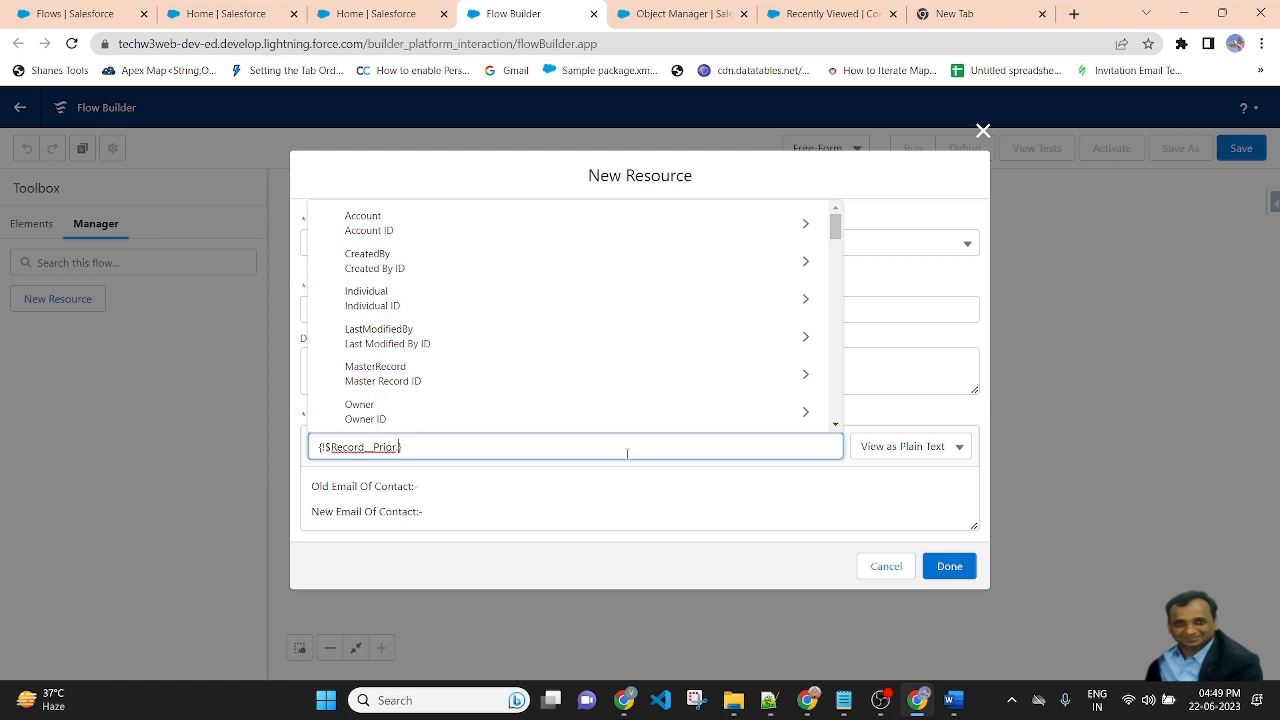
type("E")
type("ma")
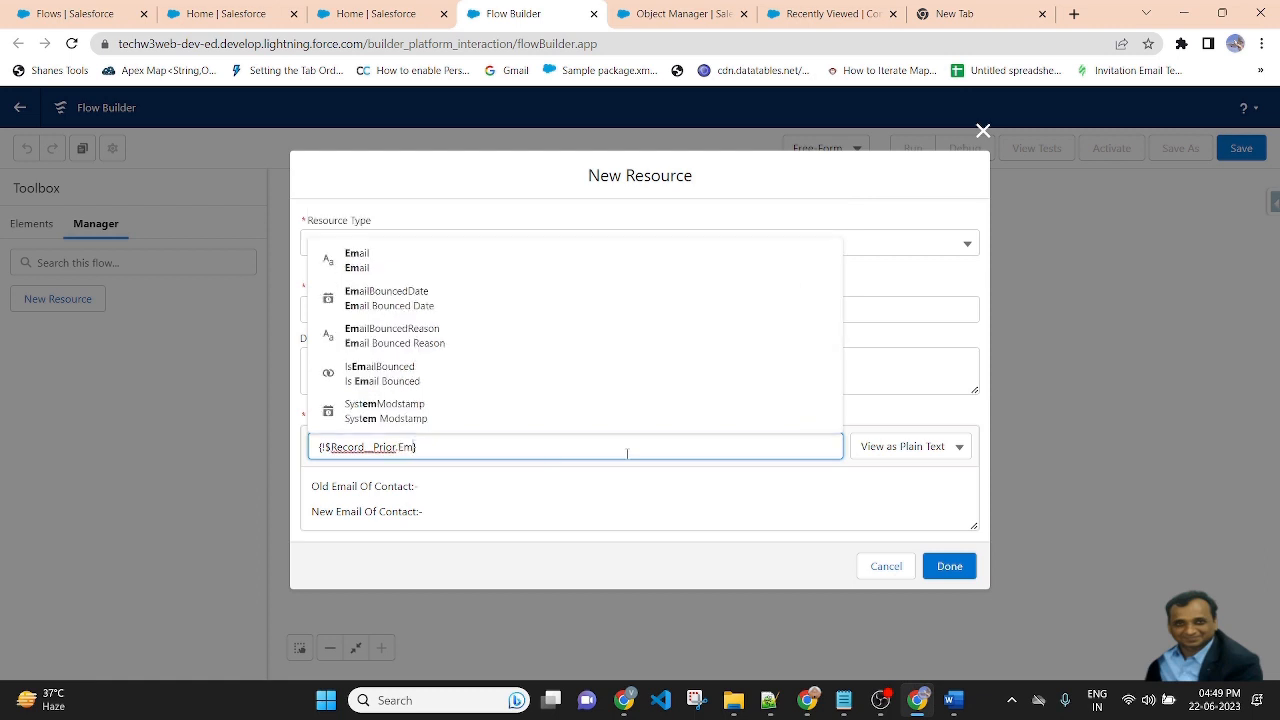
left_click(414, 289)
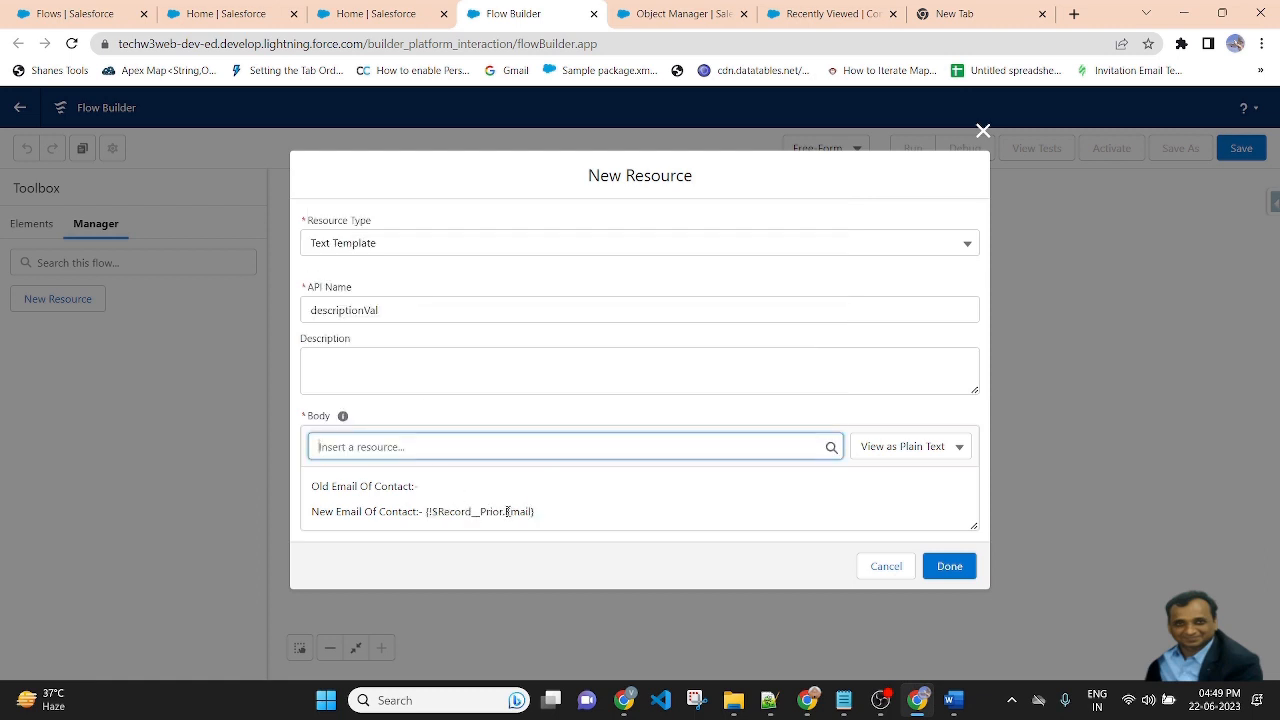
Move the {!$Record__Prior.Email} merge field to the end of the Old Email Of Contact line.
left_click_drag(548, 514, 425, 514)
key("ctrl+x")
left_click(443, 488)
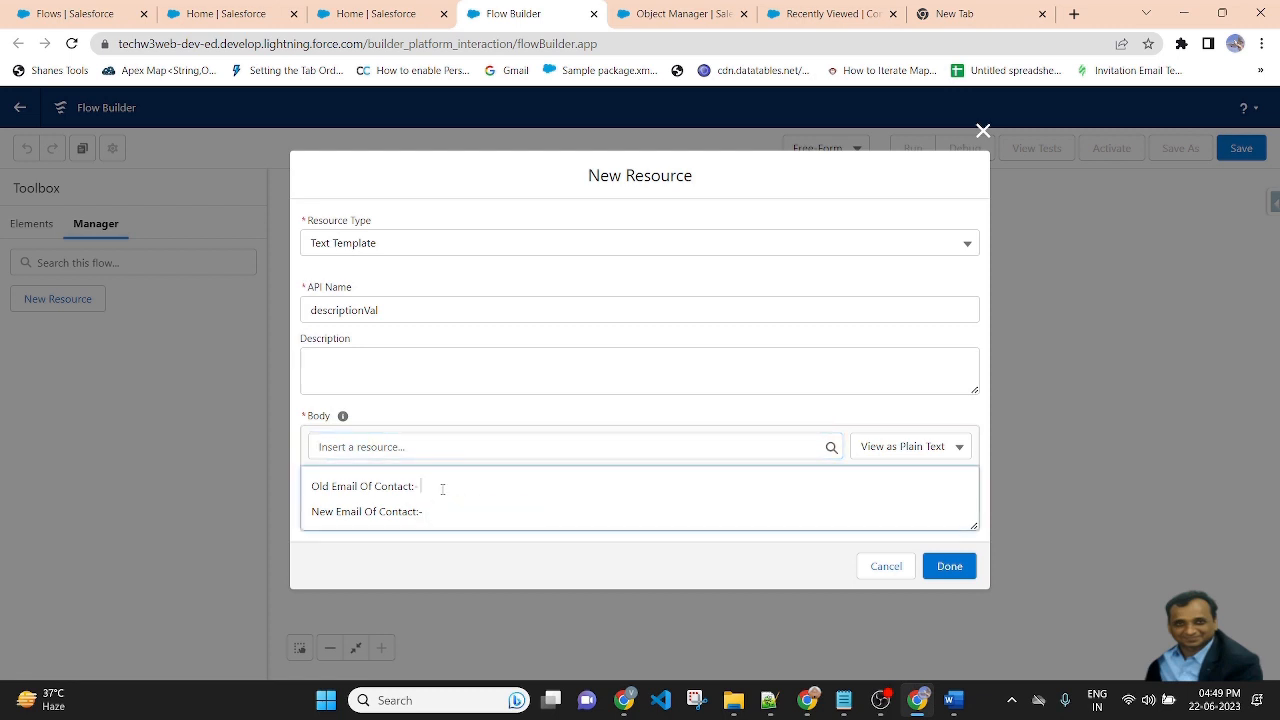
key("ctrl+v")
Insert the $Record Email field at the end of the New Email Of Contact line.
left_click(516, 449)
type("$")
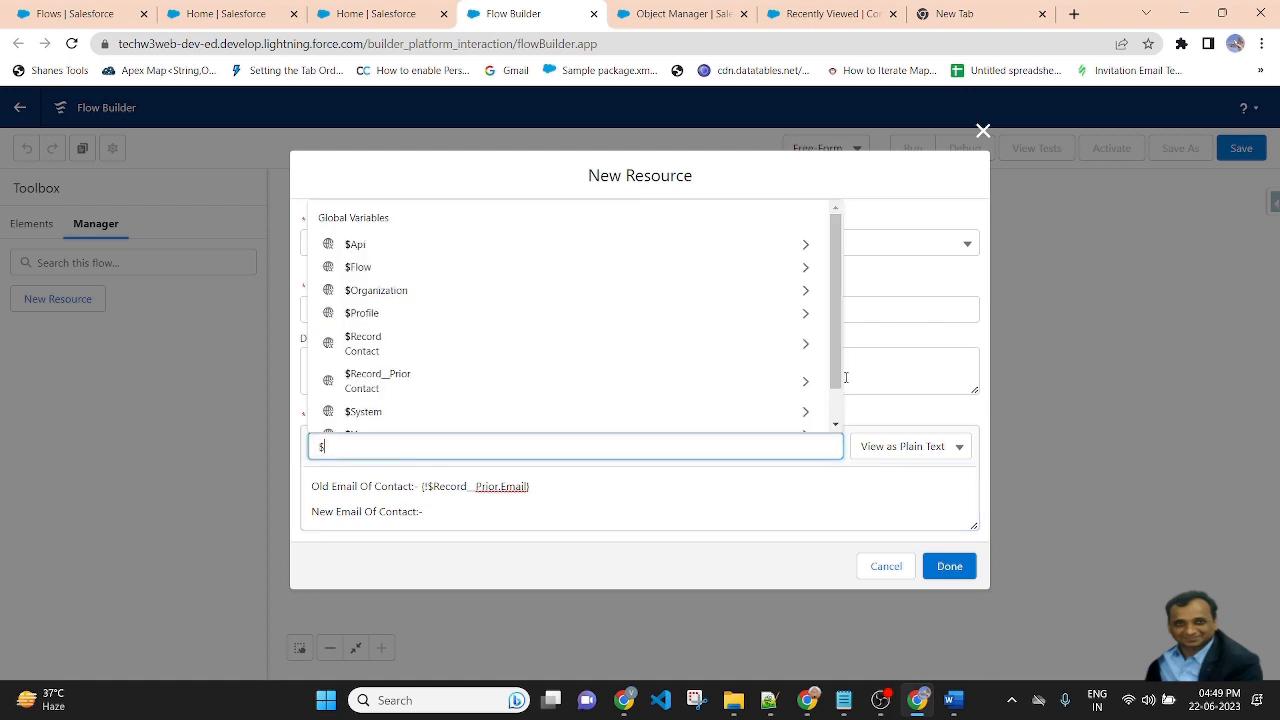
type("rec")
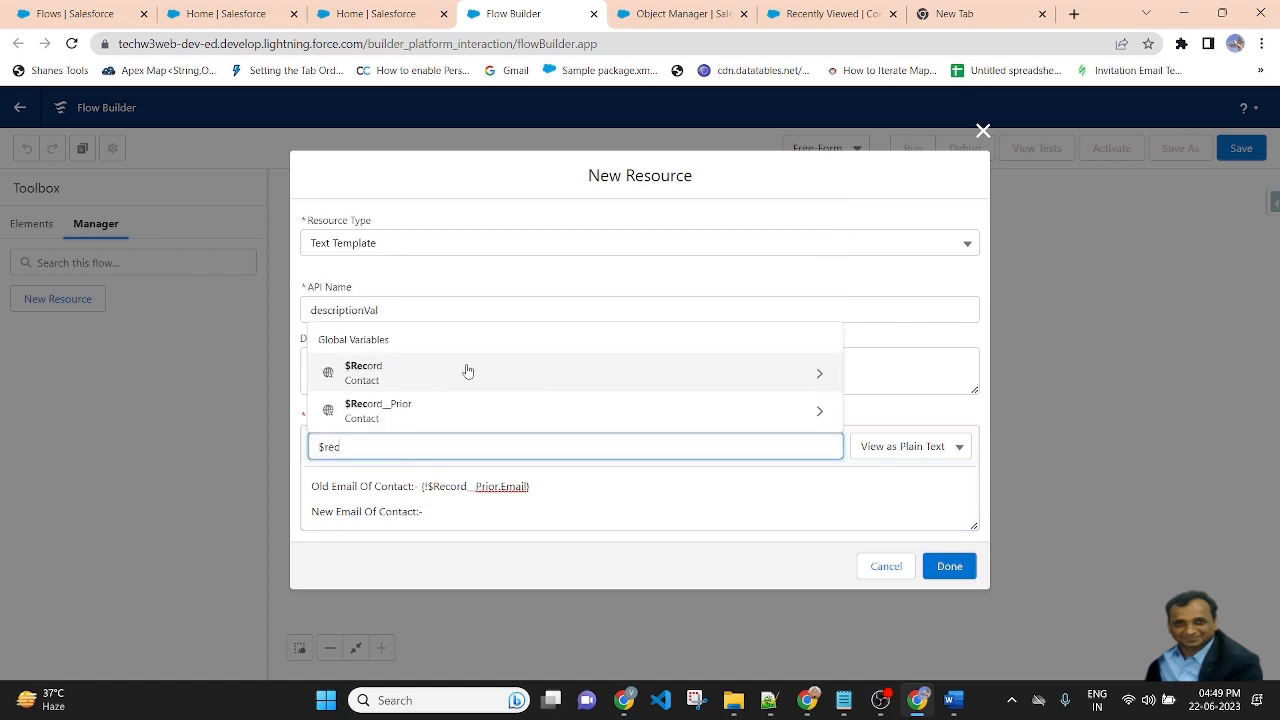
left_click(435, 375)
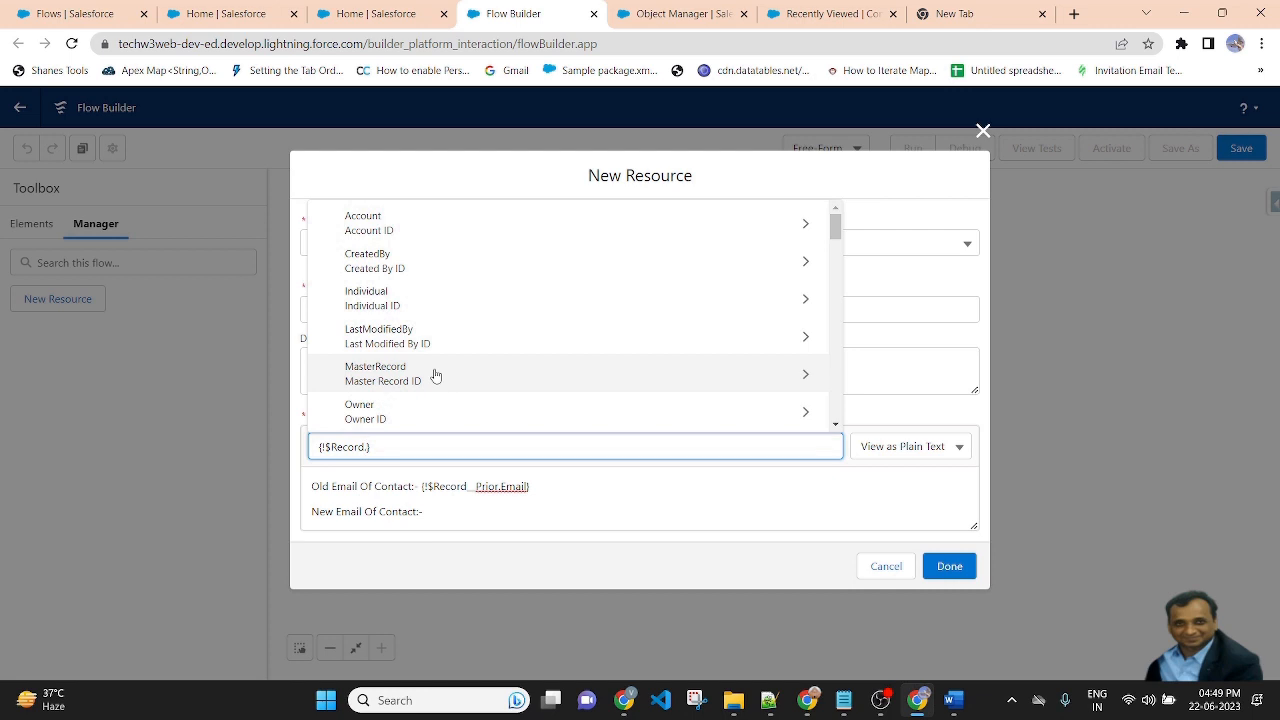
type("email")
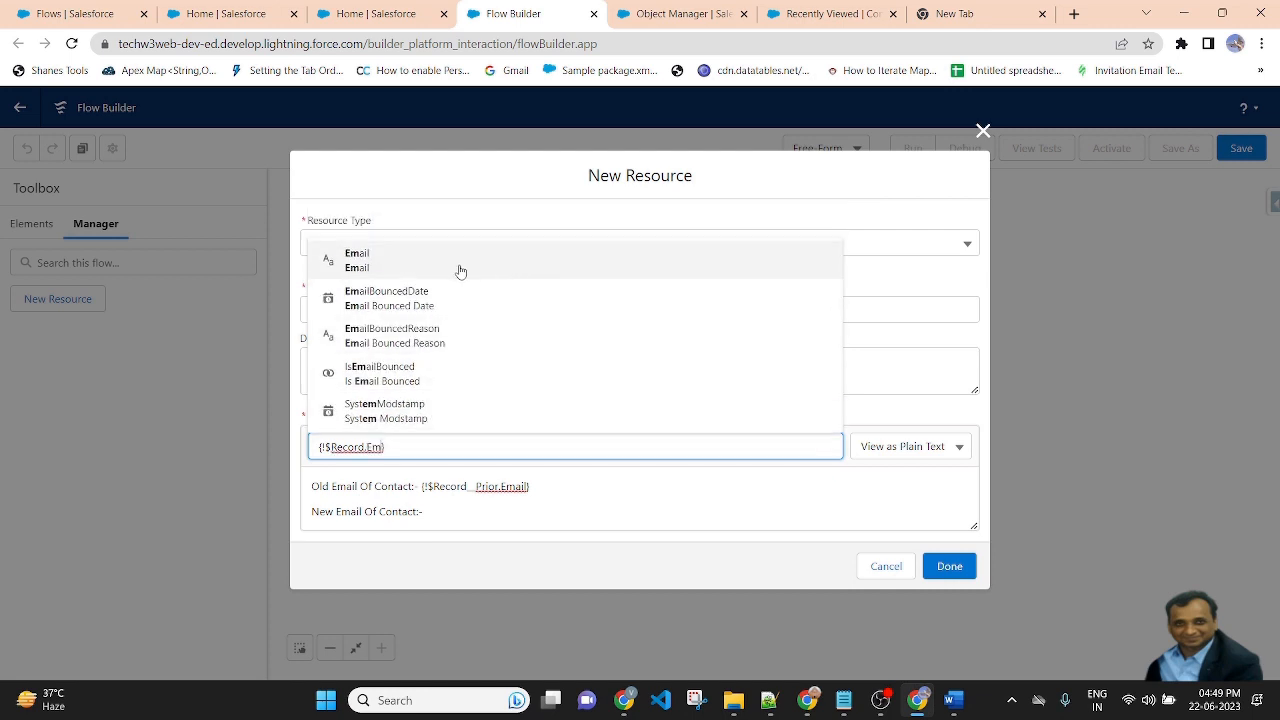
left_click(457, 262)
left_click(544, 514)
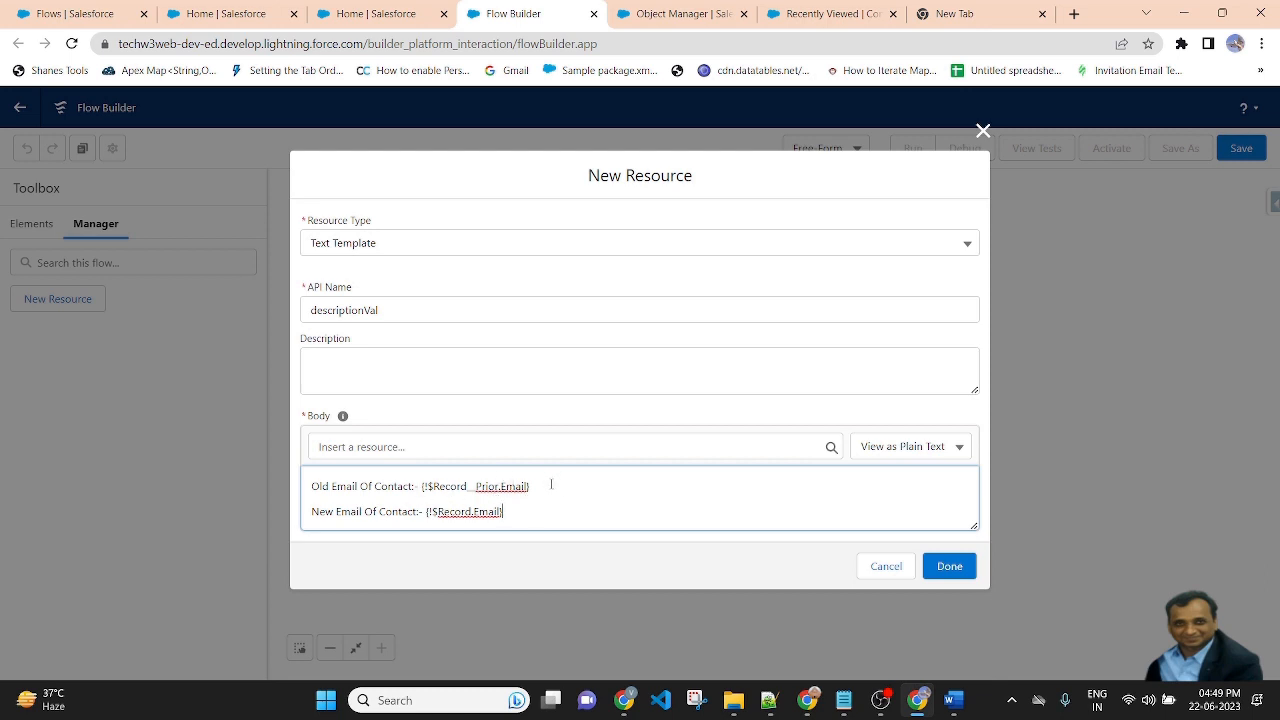
left_click_drag(551, 484, 377, 488)
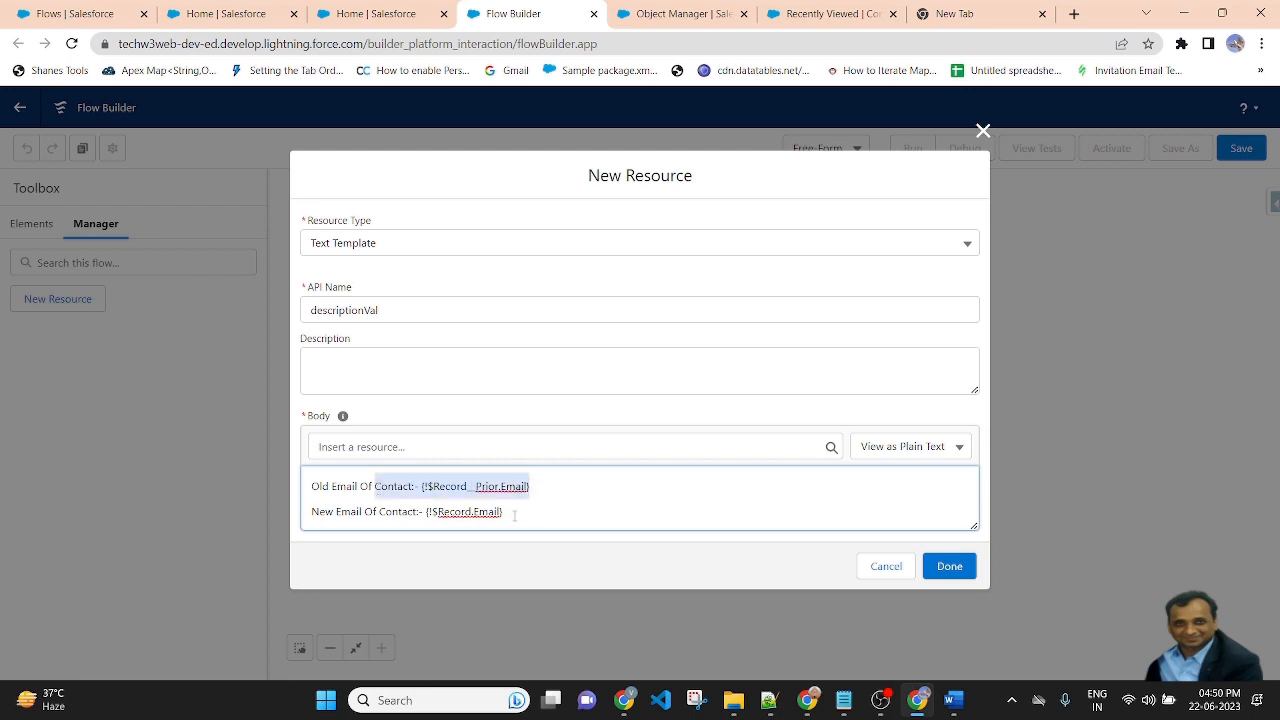
Finish and save the descriptionVal text template resource.
left_click_drag(508, 515, 332, 512)
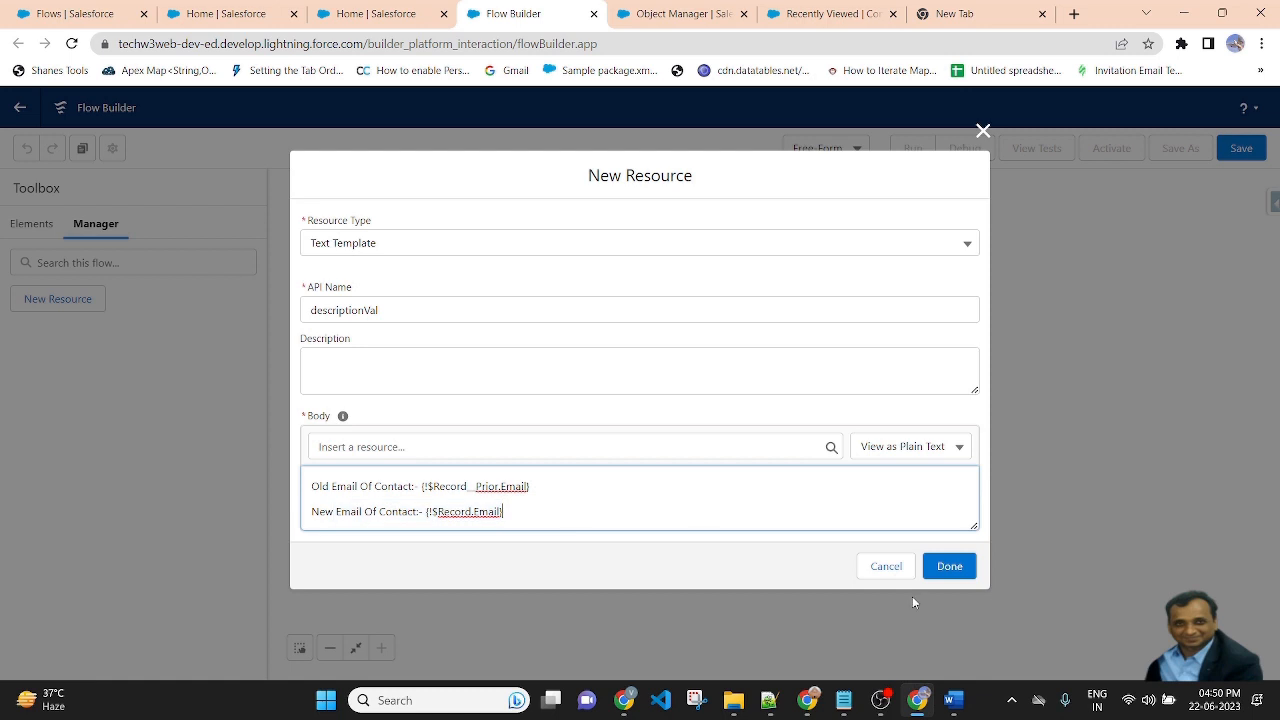
left_click(945, 566)
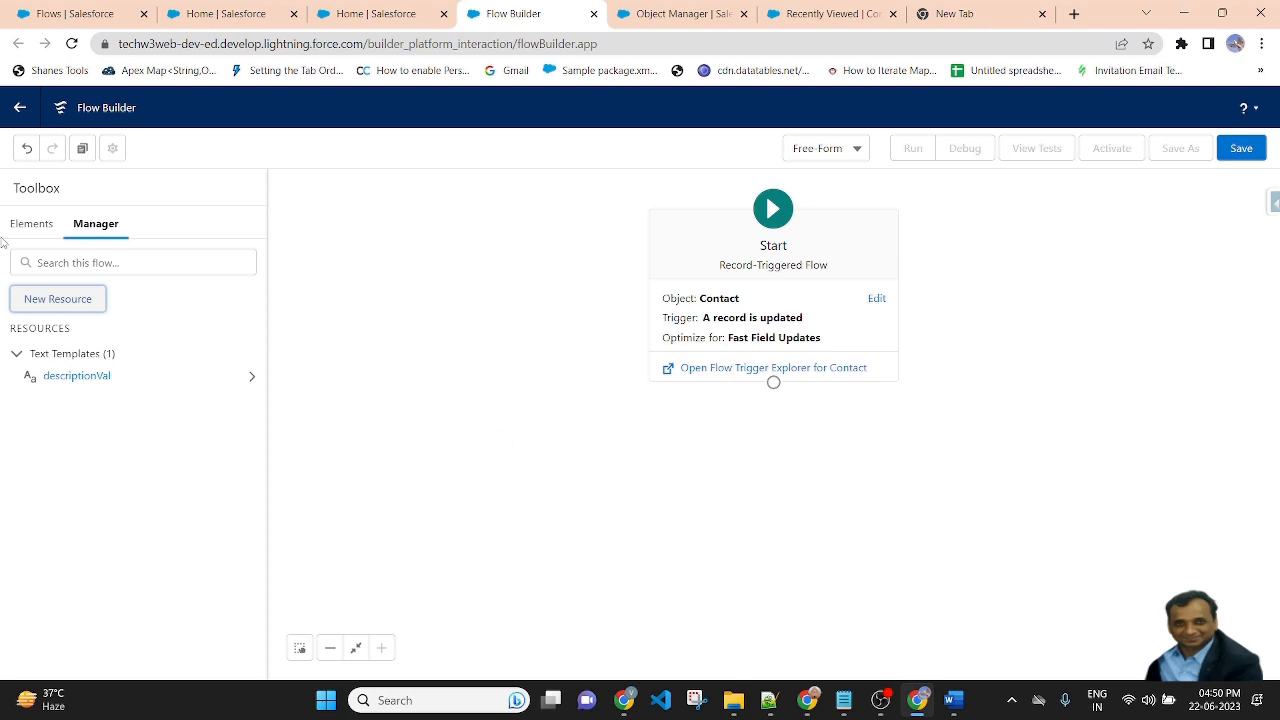
Add an Update Records element to the flow and label it updateContactEmail.
left_click(36, 222)
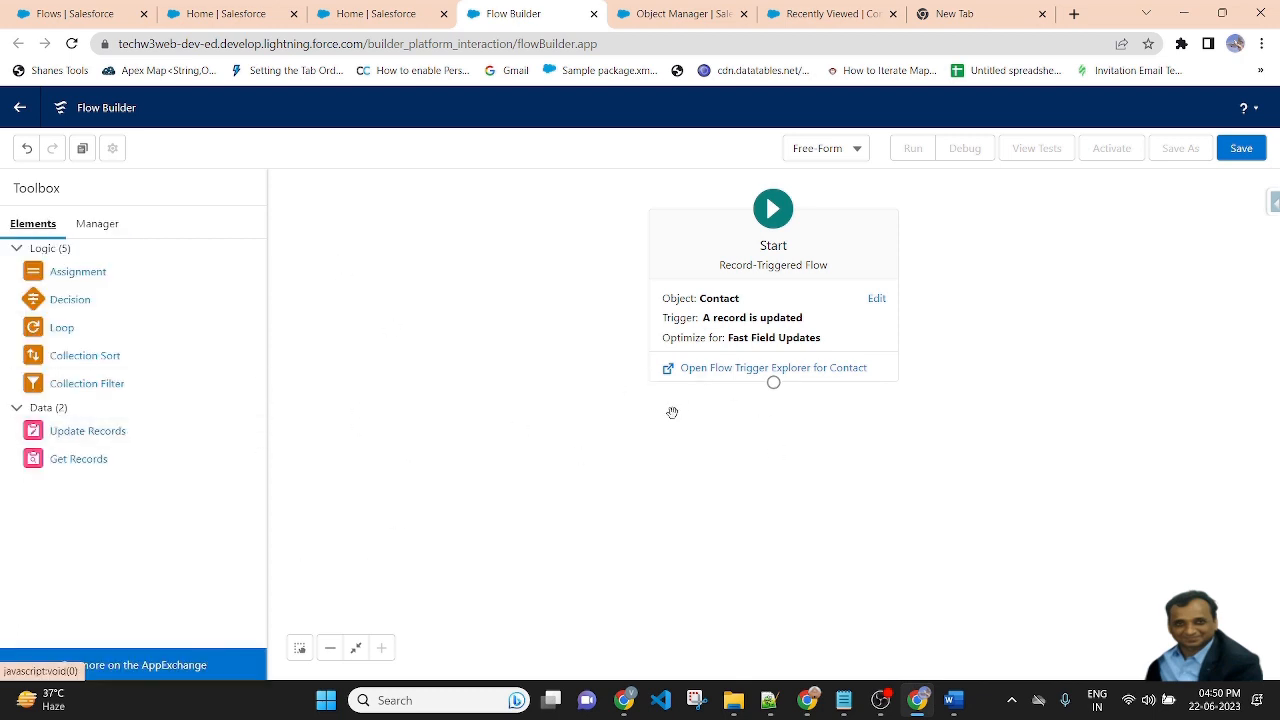
left_click_drag(87, 432, 857, 472)
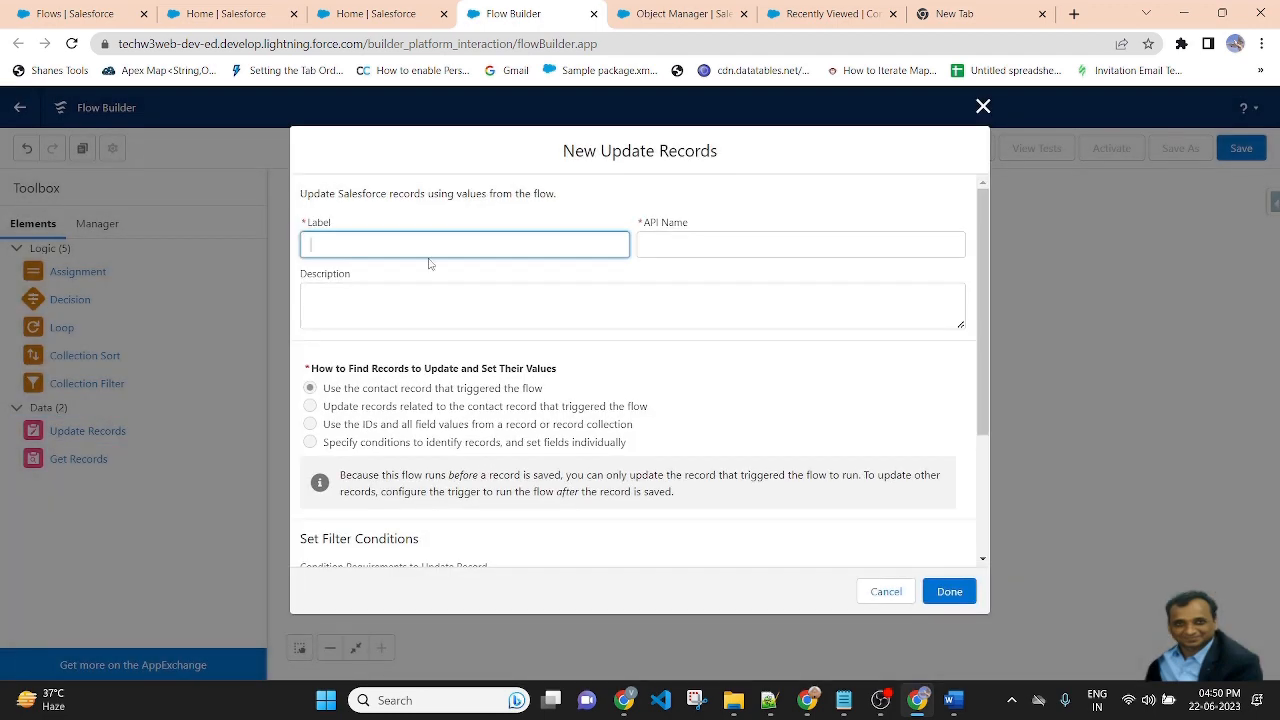
type("updateContactEmail")
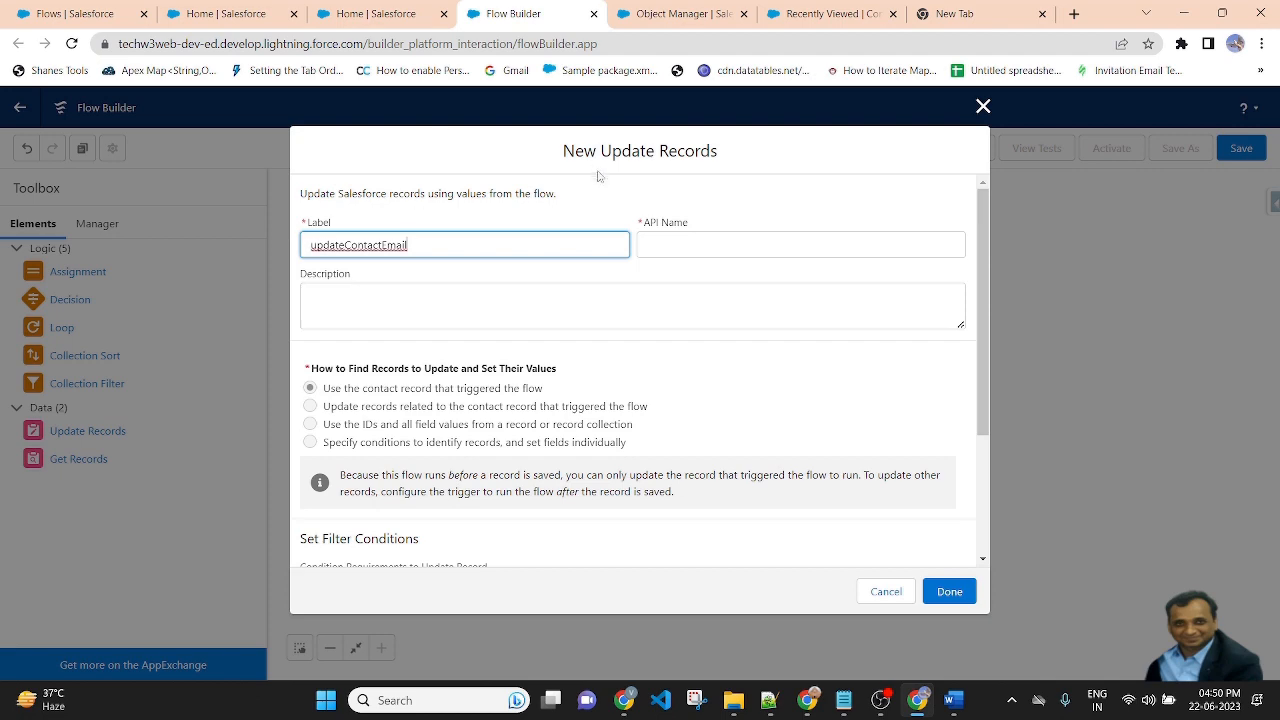
Choose the Description field in the field values for the triggering Contact record.
left_click(620, 218)
scroll(766, 397, "down", 2)
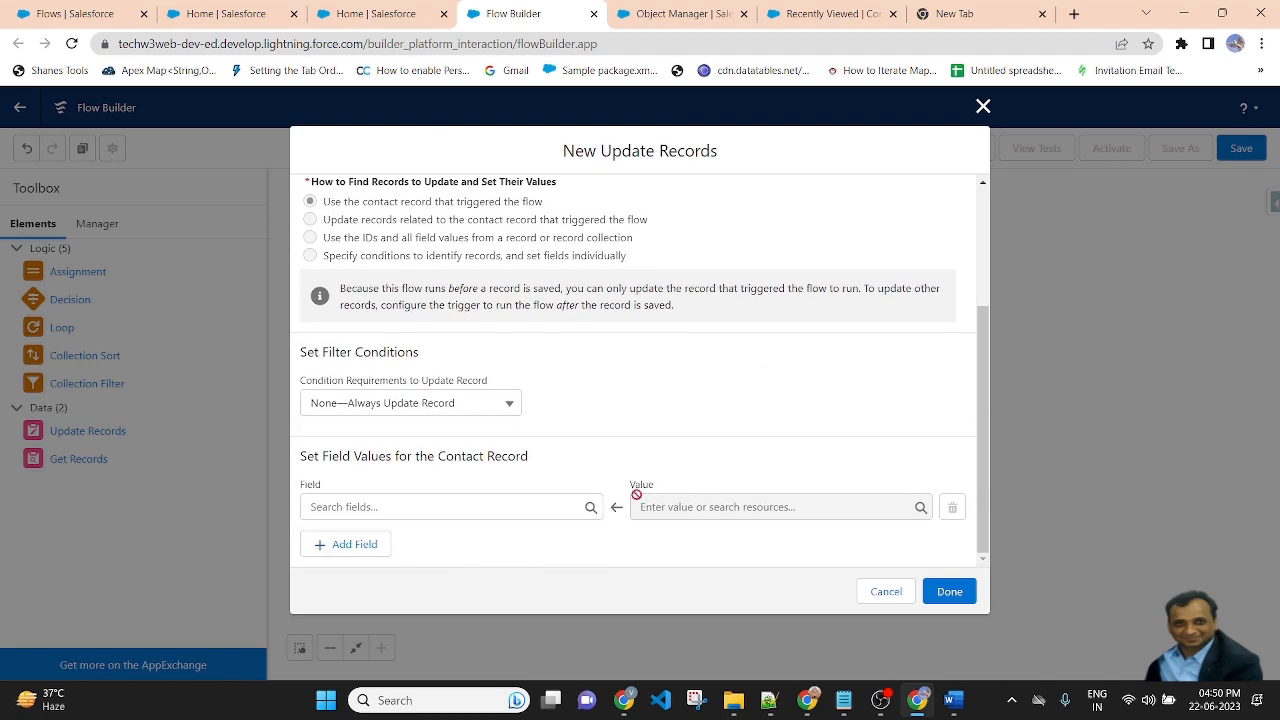
scroll(644, 494, "up", 1)
scroll(644, 494, "down", 1)
left_click(430, 507)
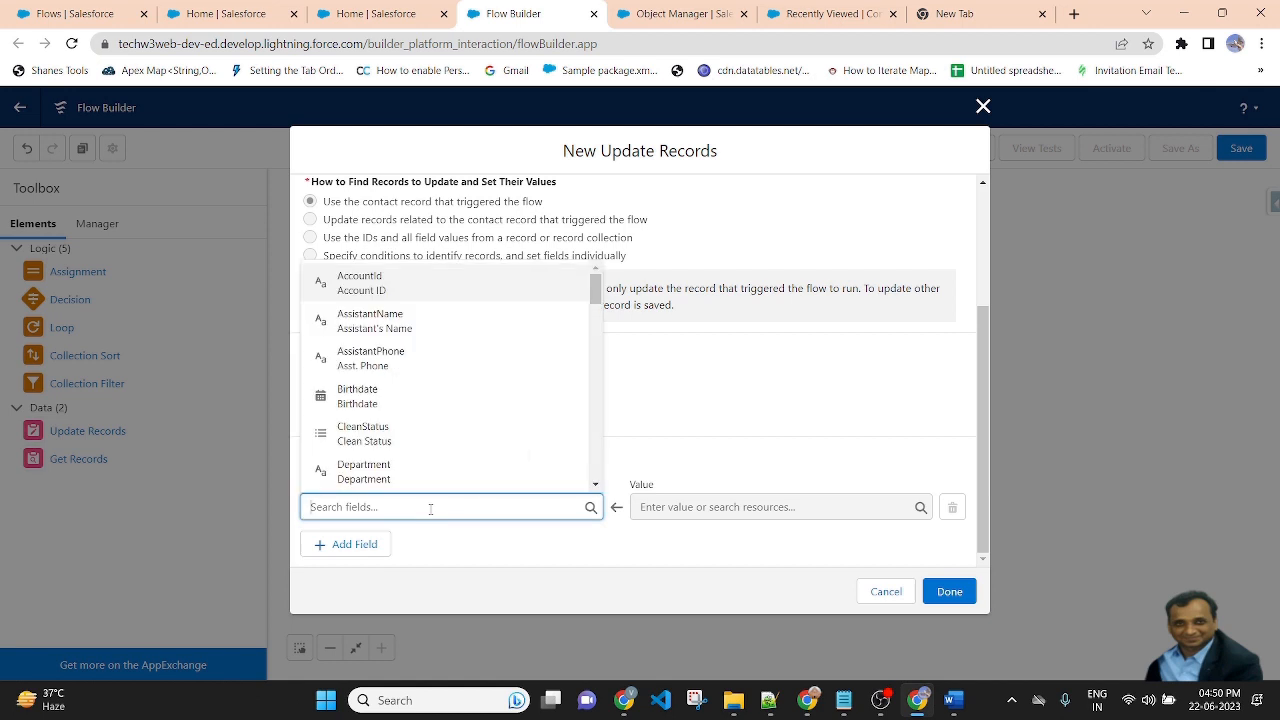
type("de")
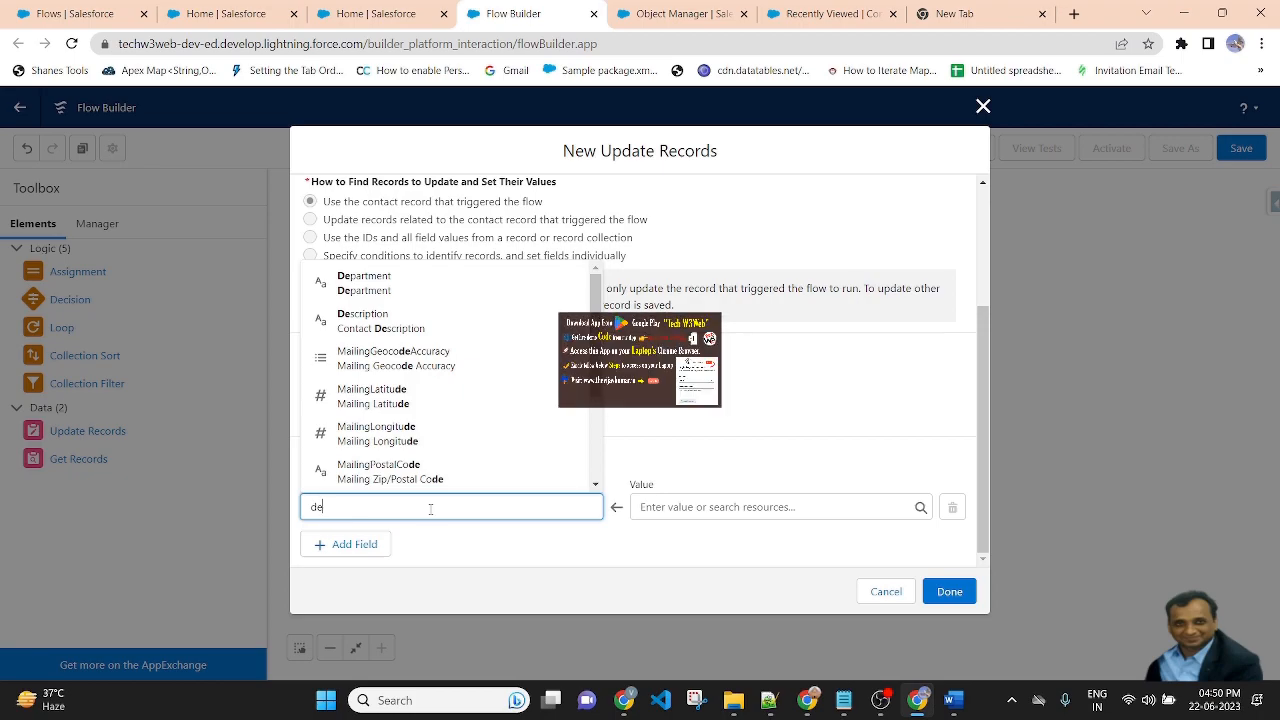
type("sc")
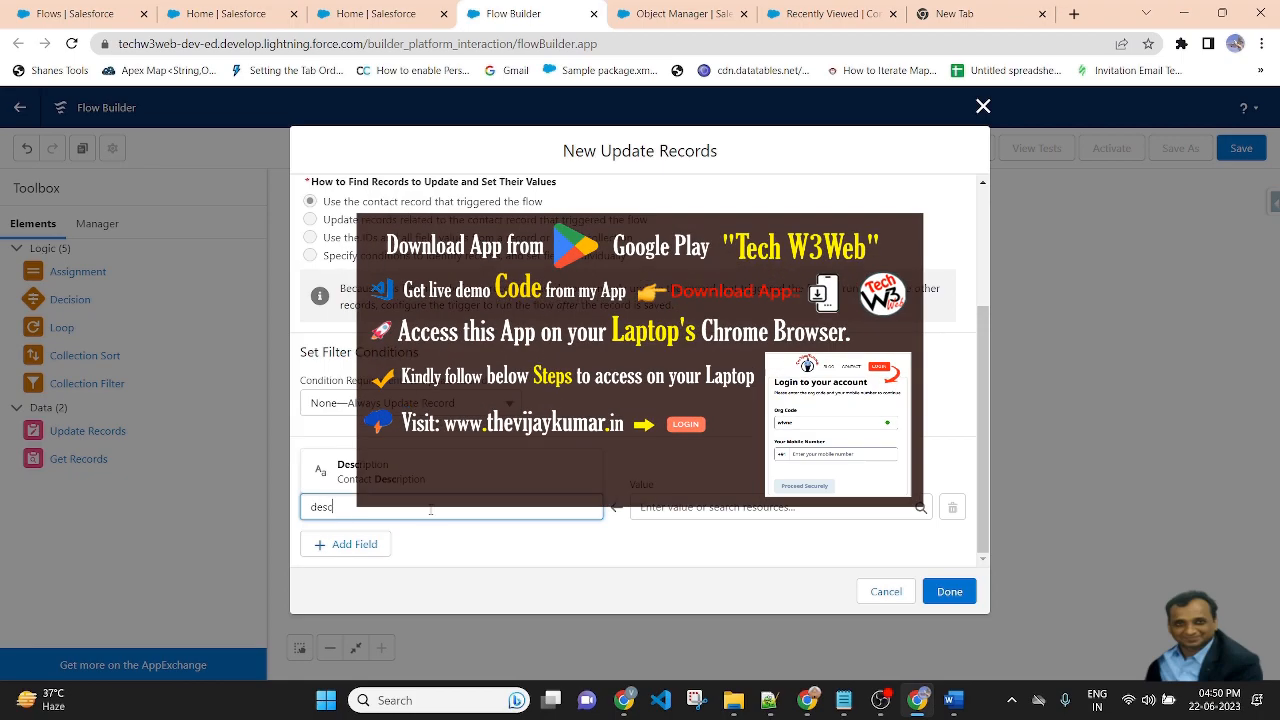
left_click(400, 472)
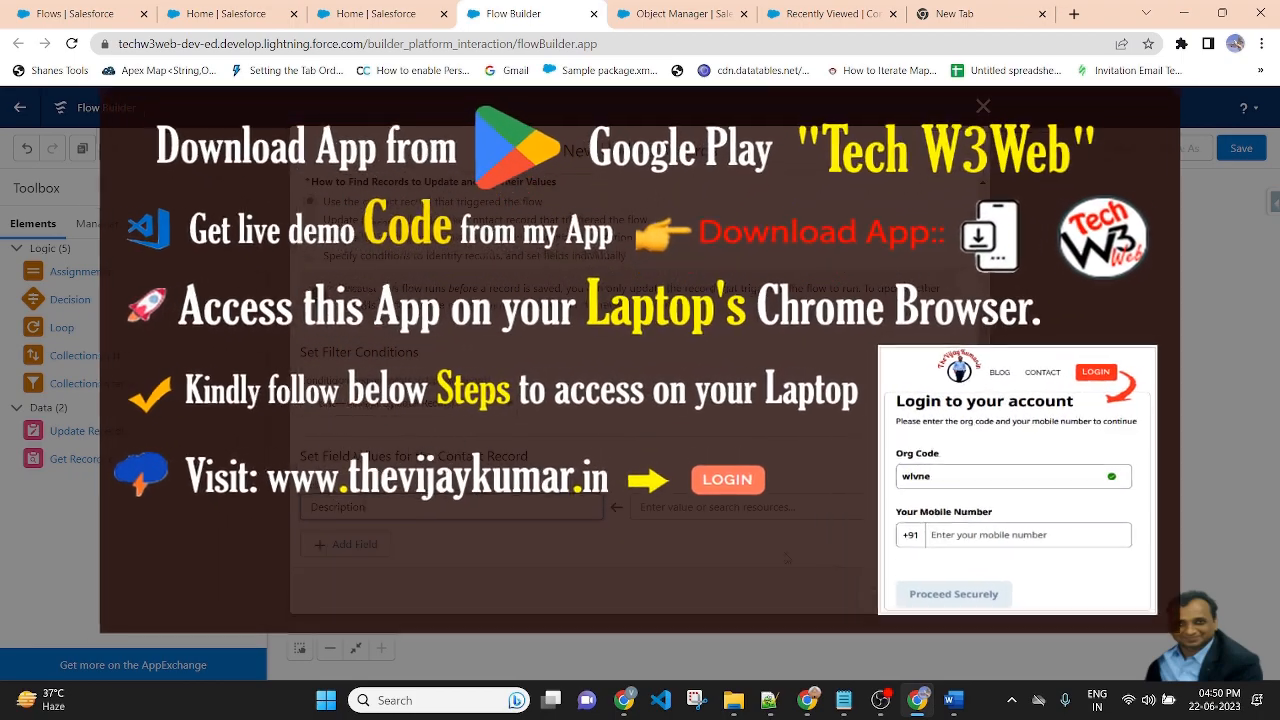
Set the Description value to the descriptionVal text template and save the Update Records element.
left_click(752, 507)
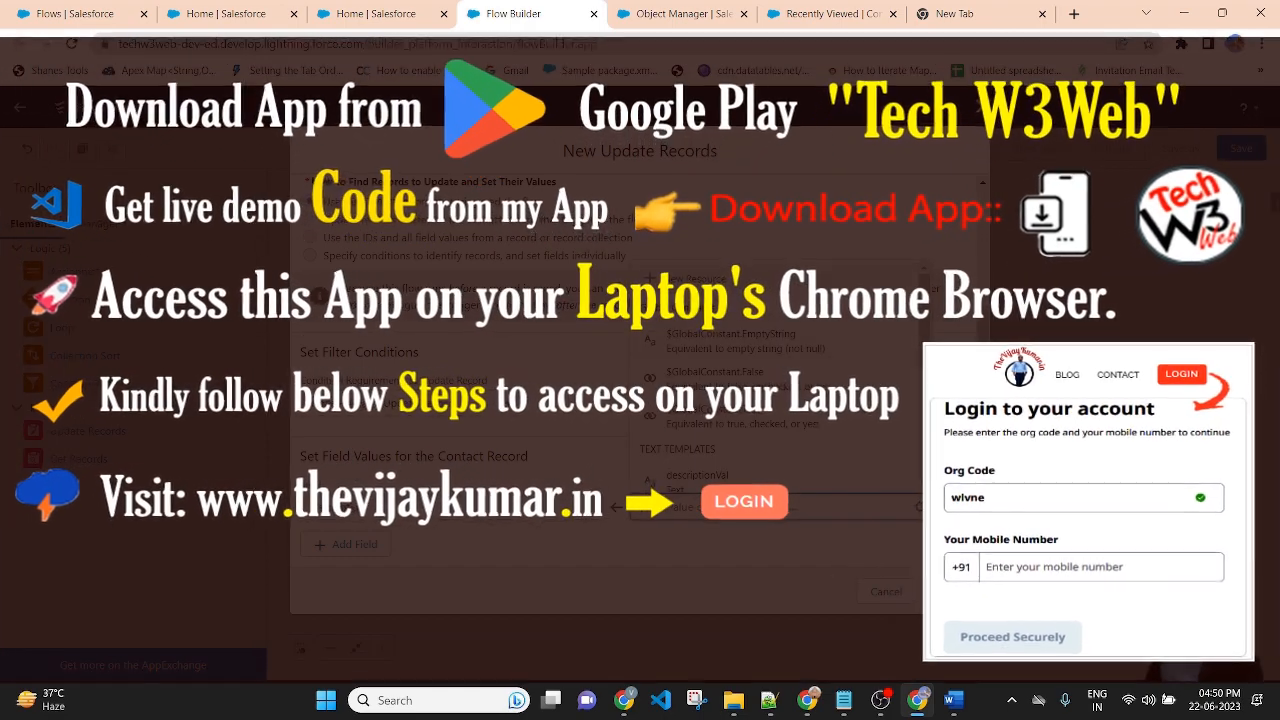
scroll(780, 400, "down", 2)
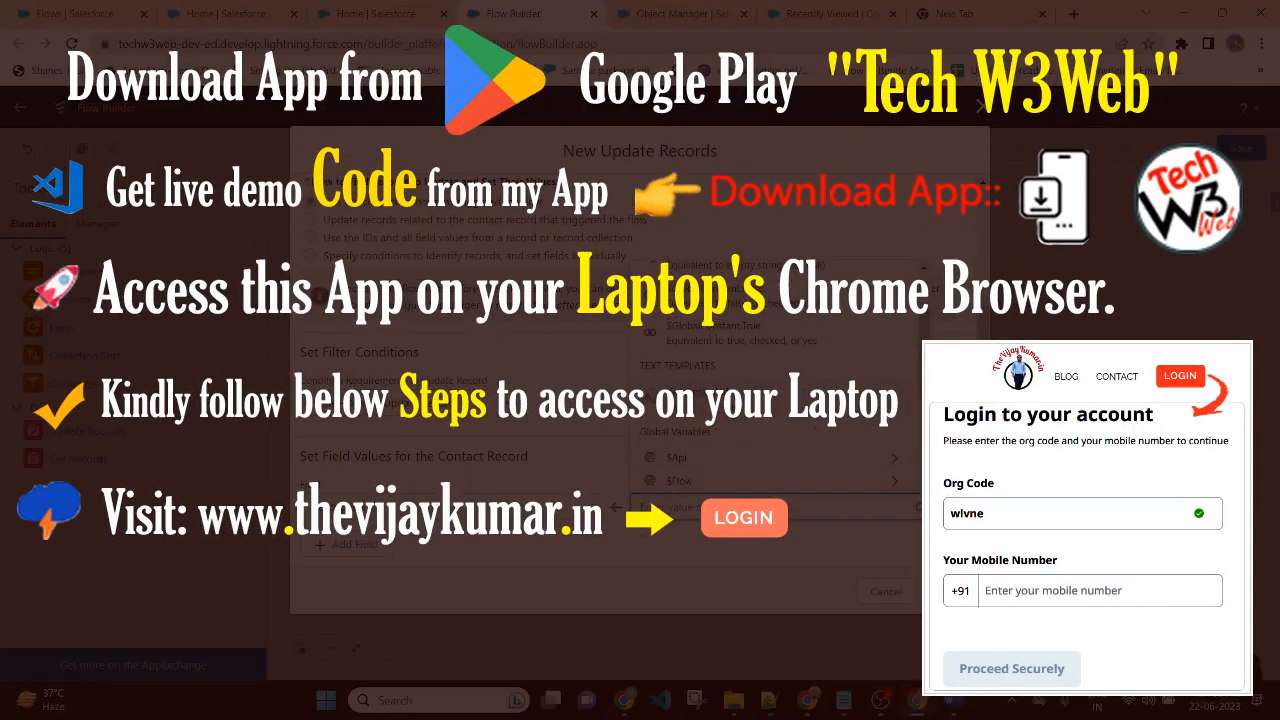
left_click(738, 396)
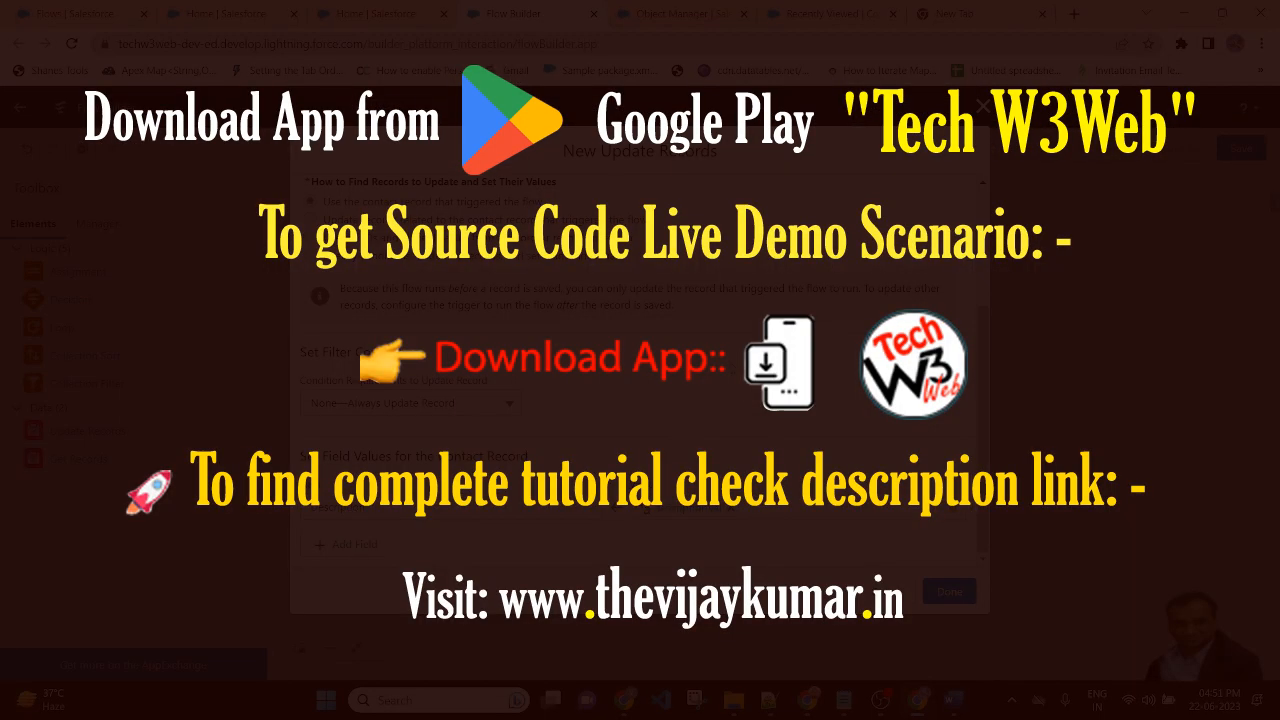
left_click(950, 592)
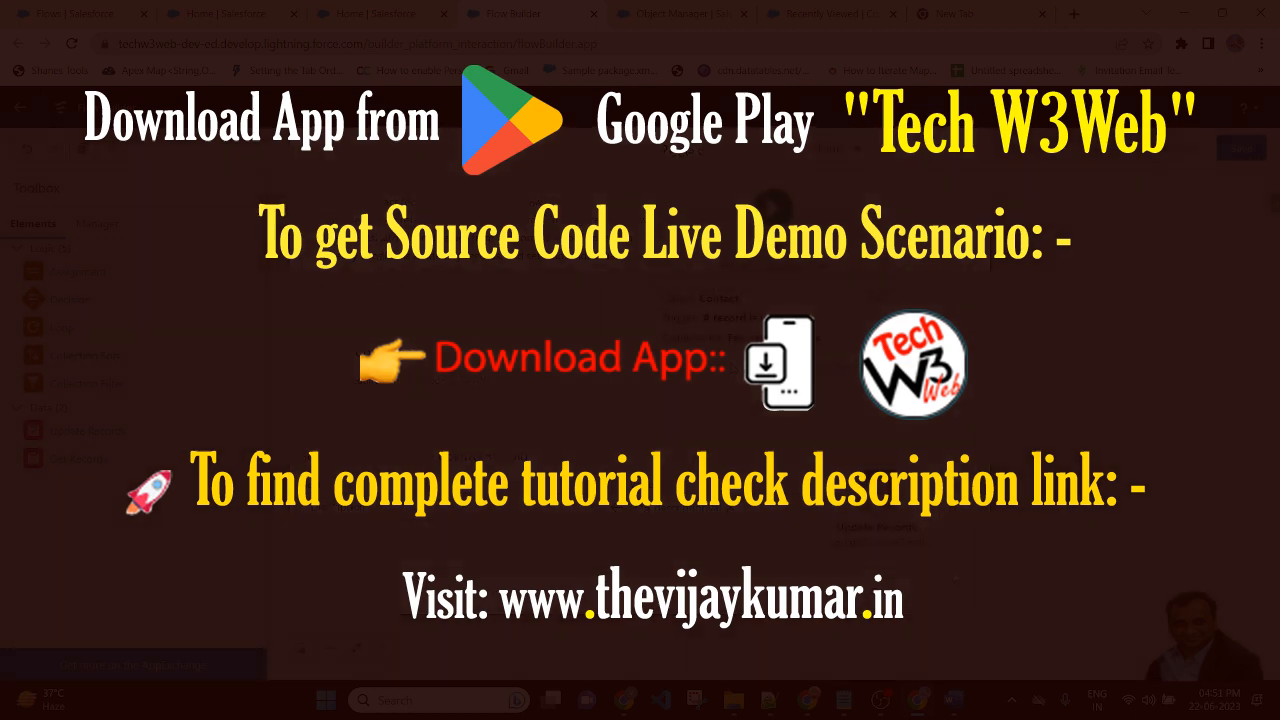